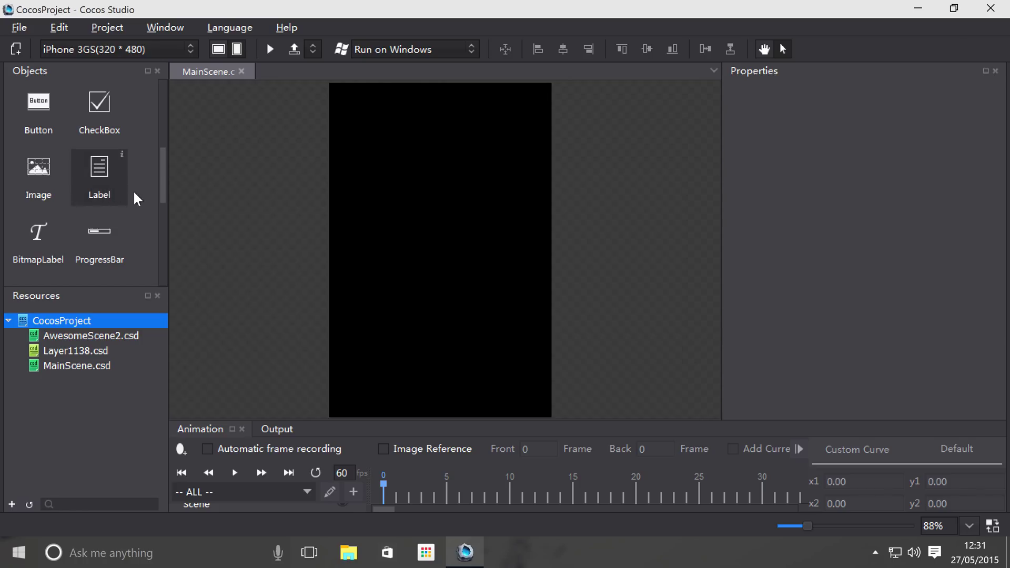
Step: Add a Label widget to the black scene canvas at about X 128, Y 274, slightly above and left of centre
{"action": "scroll", "coordinate": [137, 188], "scroll_direction": "up", "scroll_amount": 4}
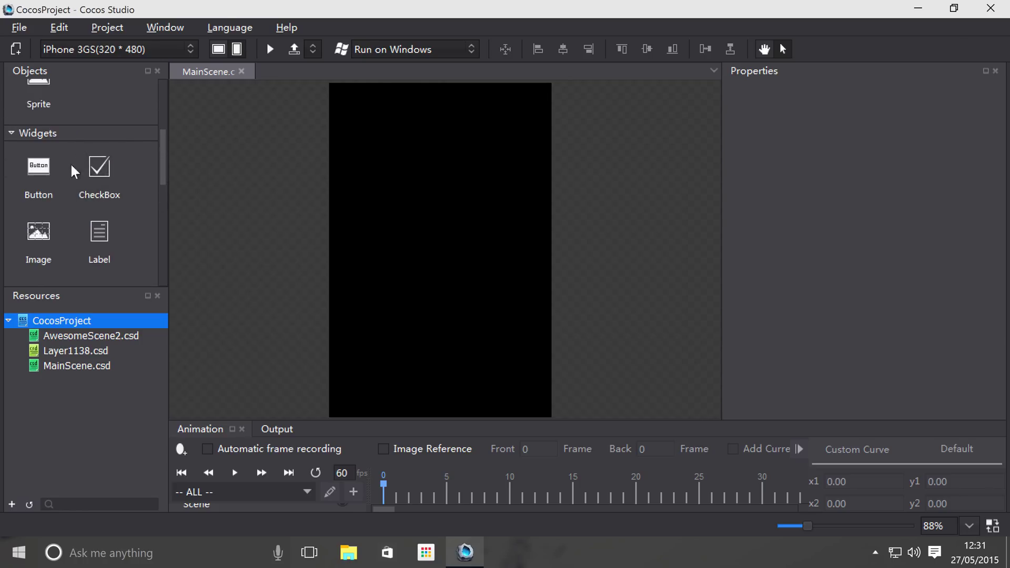
{"action": "scroll", "coordinate": [70, 163], "scroll_direction": "down", "scroll_amount": 2}
{"action": "left_click_drag", "start_coordinate": [84, 191], "coordinate": [418, 227]}
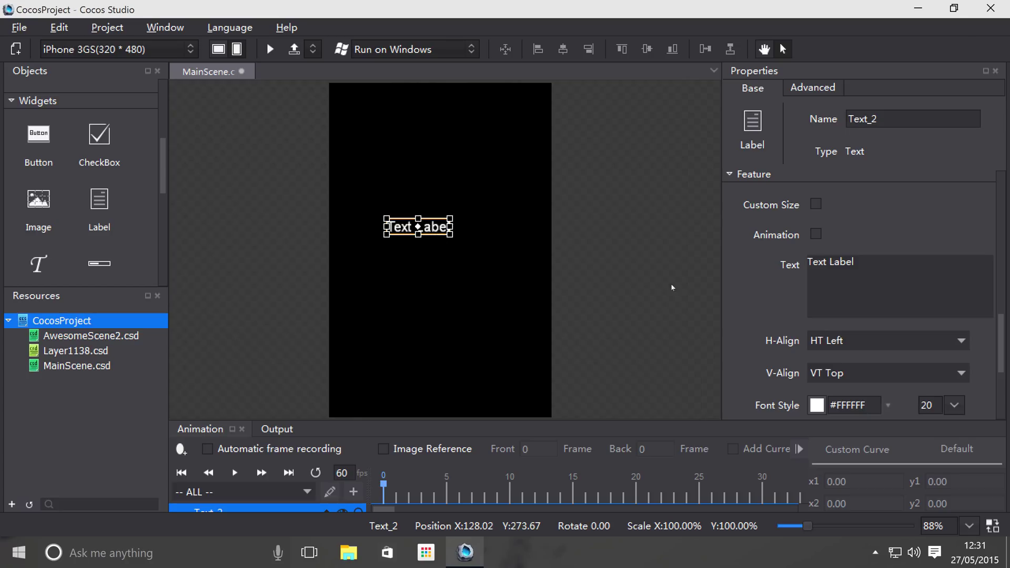
Step: Examine the new label's feature, position, size and general properties
{"action": "scroll", "coordinate": [854, 238], "scroll_direction": "down", "scroll_amount": 3}
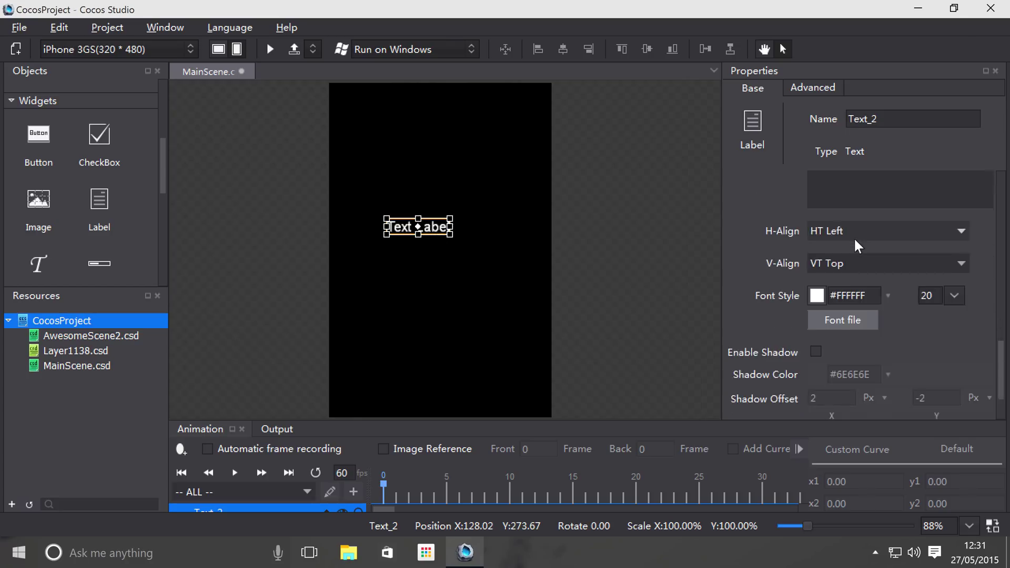
{"action": "scroll", "coordinate": [854, 238], "scroll_direction": "up", "scroll_amount": 5}
{"action": "scroll", "coordinate": [854, 238], "scroll_direction": "down", "scroll_amount": 2}
{"action": "scroll", "coordinate": [854, 238], "scroll_direction": "up", "scroll_amount": 1}
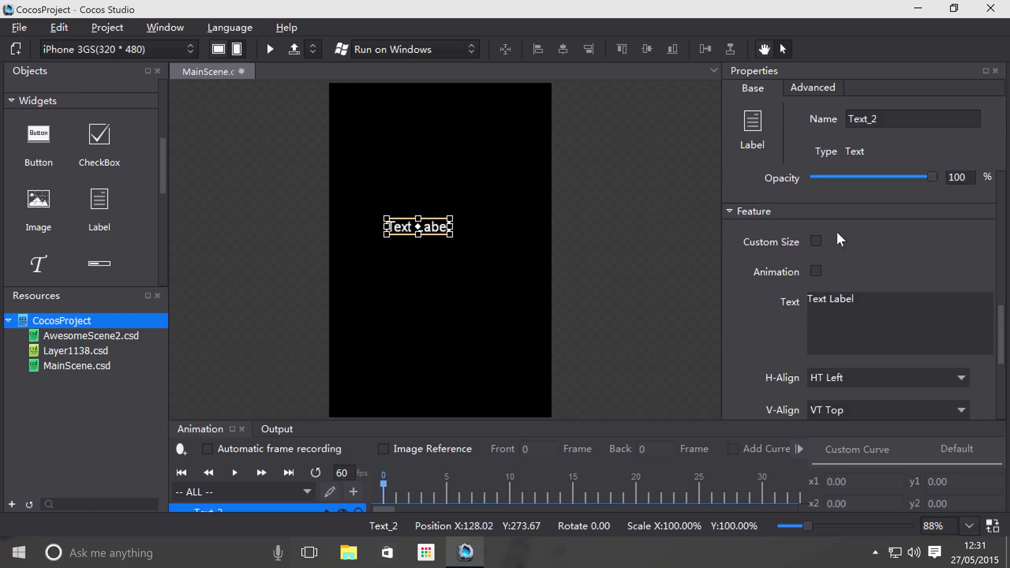
{"action": "scroll", "coordinate": [819, 236], "scroll_direction": "up", "scroll_amount": 8}
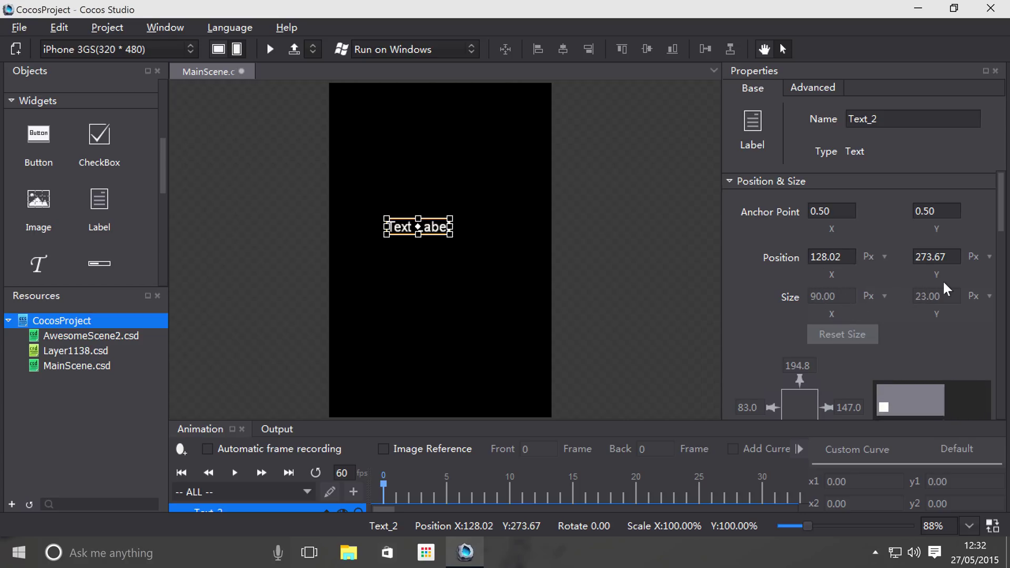
{"action": "scroll", "coordinate": [811, 295], "scroll_direction": "down", "scroll_amount": 4}
{"action": "scroll", "coordinate": [823, 305], "scroll_direction": "down", "scroll_amount": 10}
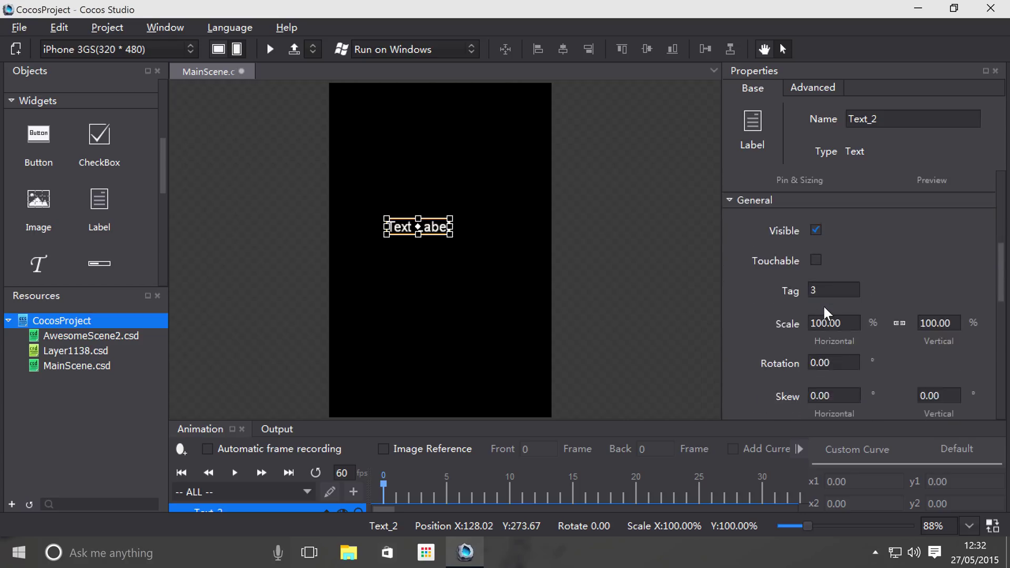
Step: Replace the label's text with "hello world this is awesome", "doods" and "pokdsp" on separate lines, ending with an empty line
{"action": "left_click", "coordinate": [883, 248]}
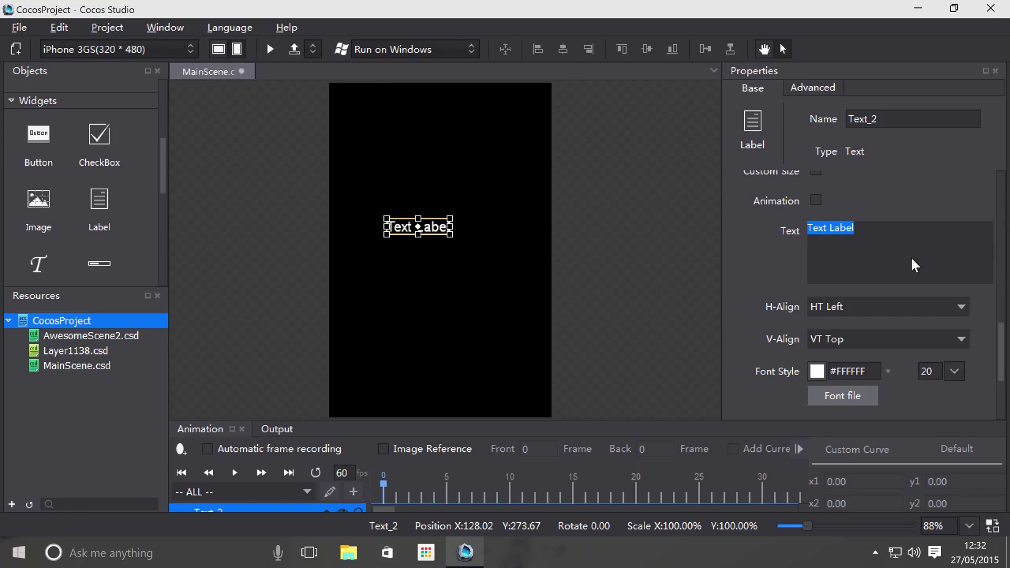
{"action": "type", "text": "hell"}
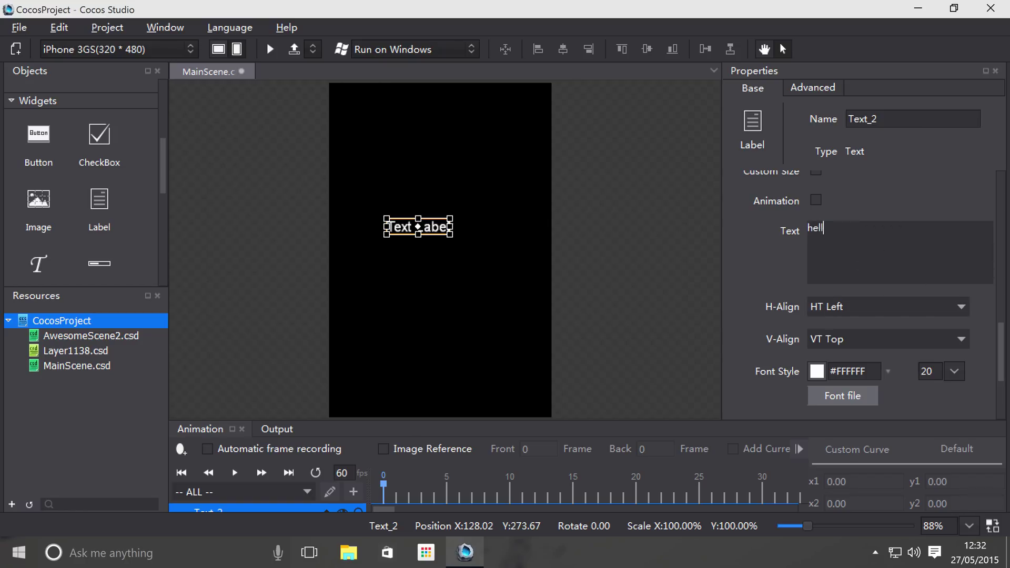
{"action": "type", "text": "o world this is awesome"}
{"action": "key", "text": "Return"}
{"action": "type", "text": "doods"}
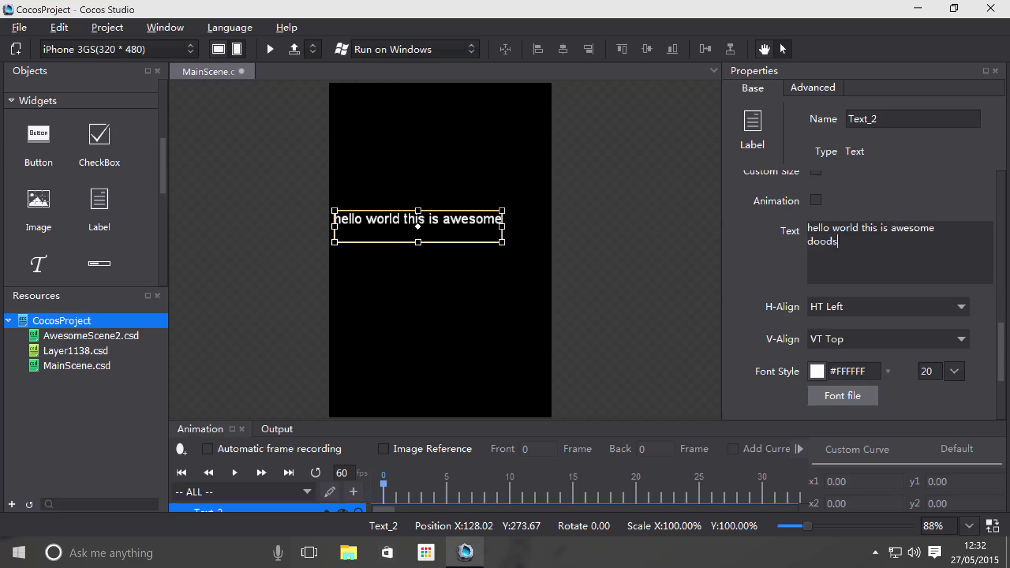
{"action": "key", "text": "Return"}
{"action": "type", "text": "pokdsp"}
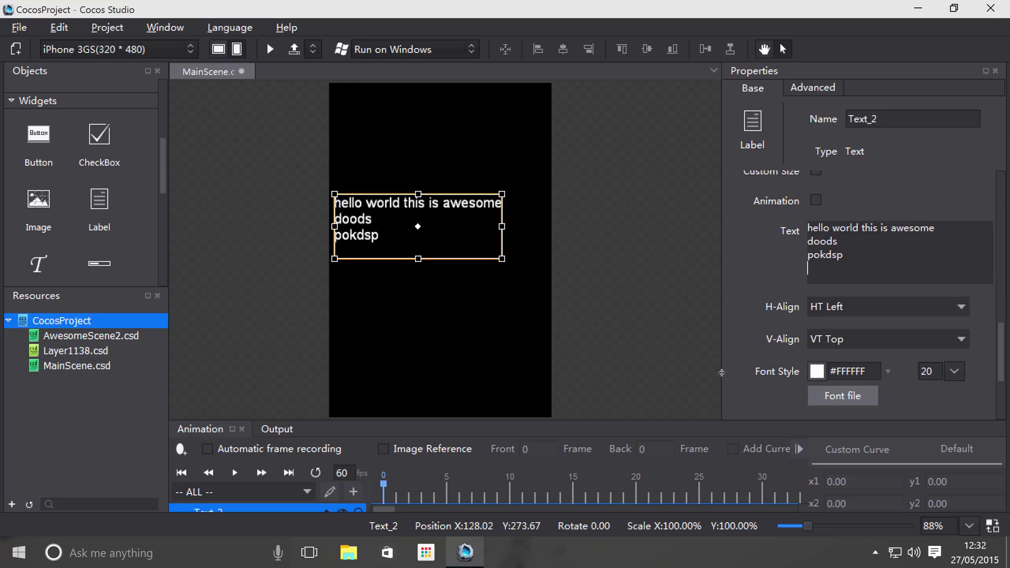
{"action": "left_click", "coordinate": [584, 329]}
{"action": "left_click", "coordinate": [452, 217]}
Step: Enable Custom Size on the label and set its size to 120 px wide and 56 px high
{"action": "scroll", "coordinate": [798, 180], "scroll_direction": "up", "scroll_amount": 1}
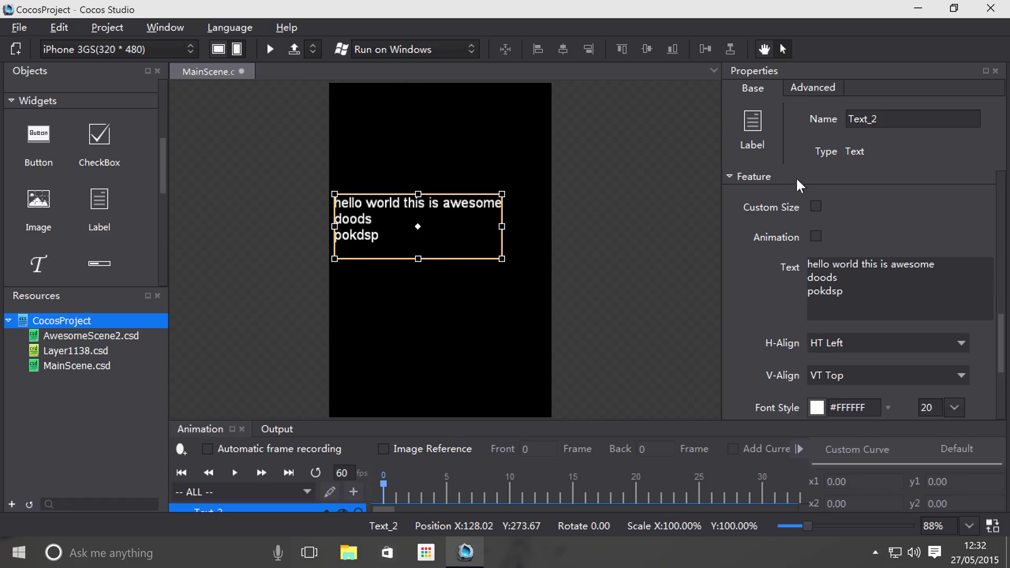
{"action": "scroll", "coordinate": [844, 259], "scroll_direction": "up", "scroll_amount": 8}
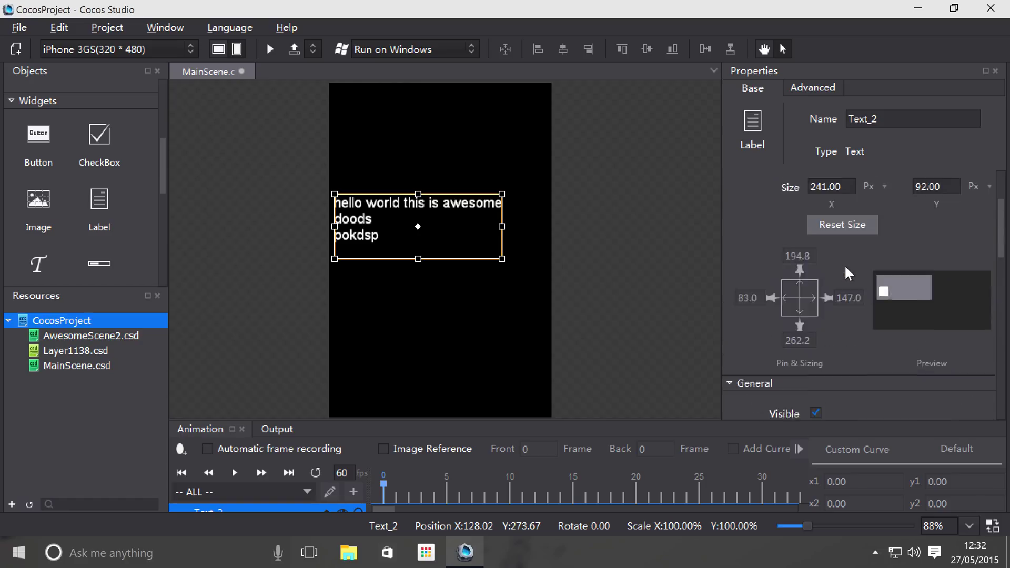
{"action": "left_click", "coordinate": [831, 296]}
{"action": "double_click", "coordinate": [830, 297]}
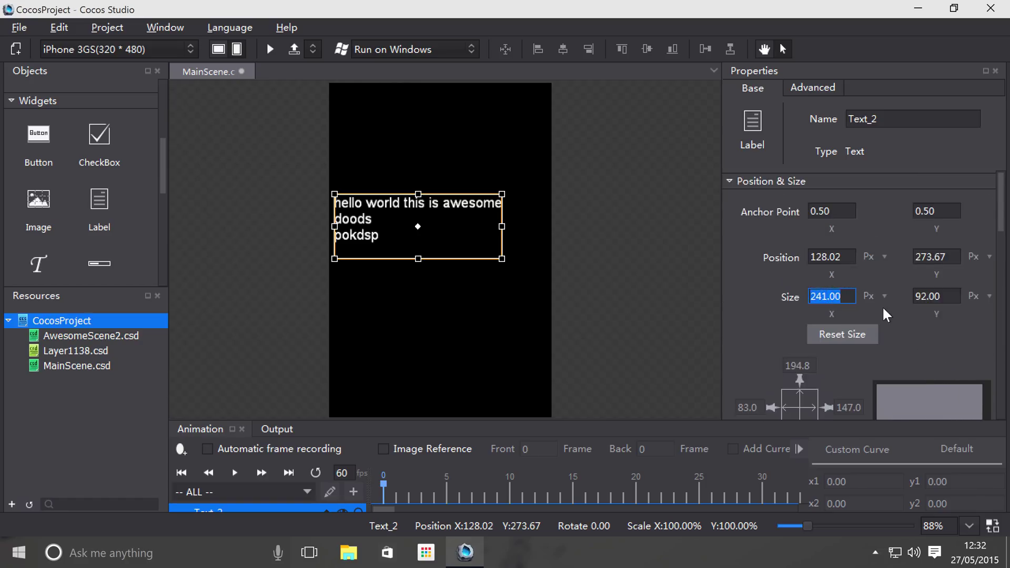
{"action": "type", "text": "120"}
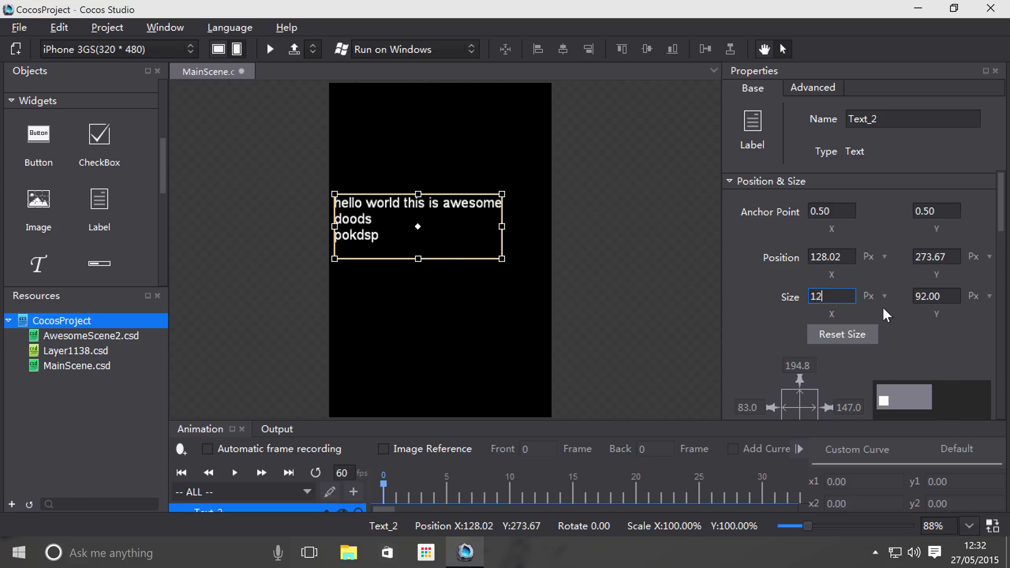
{"action": "key", "text": "Return"}
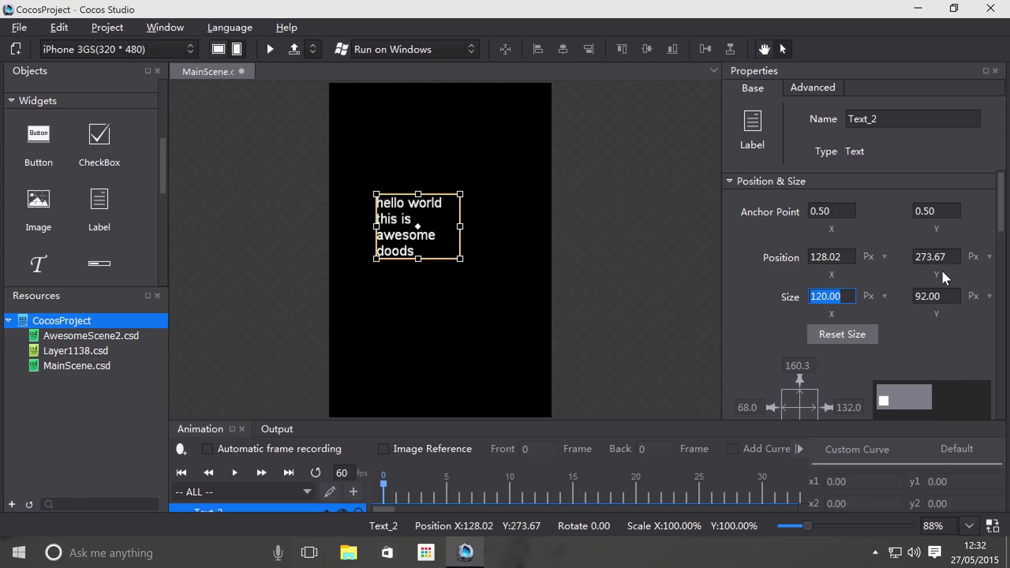
{"action": "left_click", "coordinate": [937, 289]}
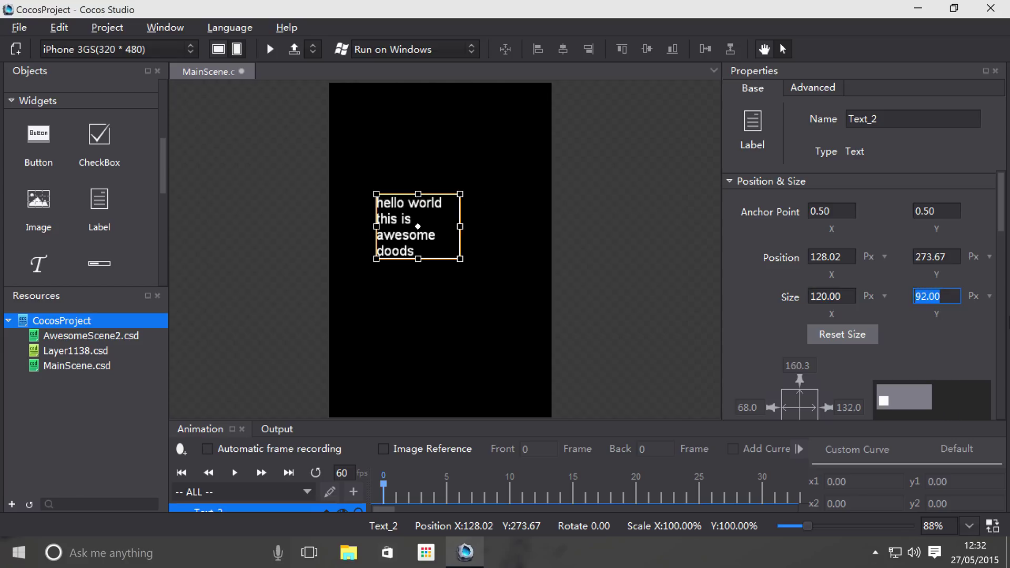
{"action": "type", "text": "56"}
{"action": "key", "text": "Return"}
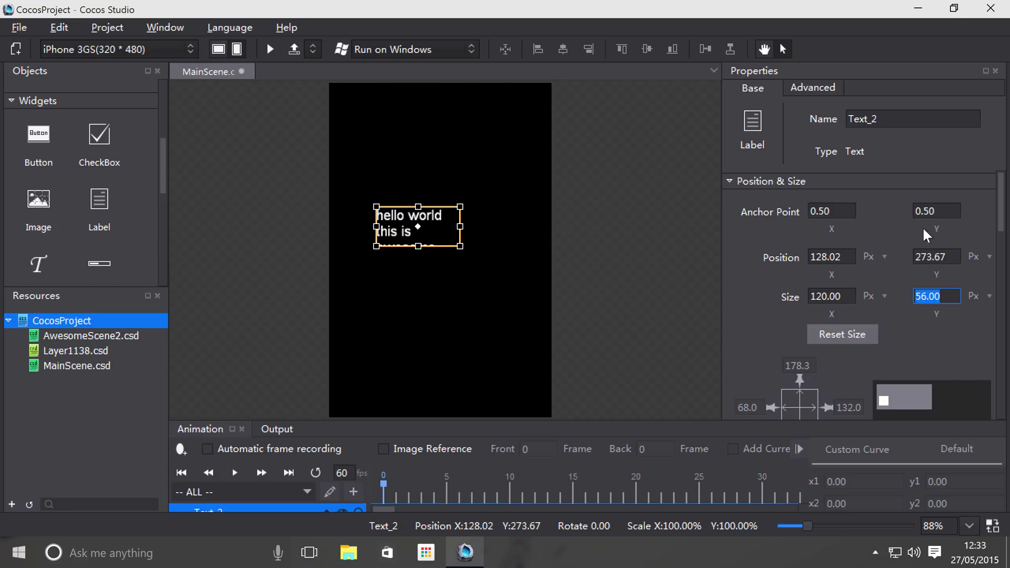
Step: Set the label's custom height to 120 px and its width to 241 px
{"action": "scroll", "coordinate": [916, 239], "scroll_direction": "down", "scroll_amount": 1}
{"action": "scroll", "coordinate": [916, 238], "scroll_direction": "up", "scroll_amount": 1}
{"action": "scroll", "coordinate": [915, 239], "scroll_direction": "down", "scroll_amount": 1}
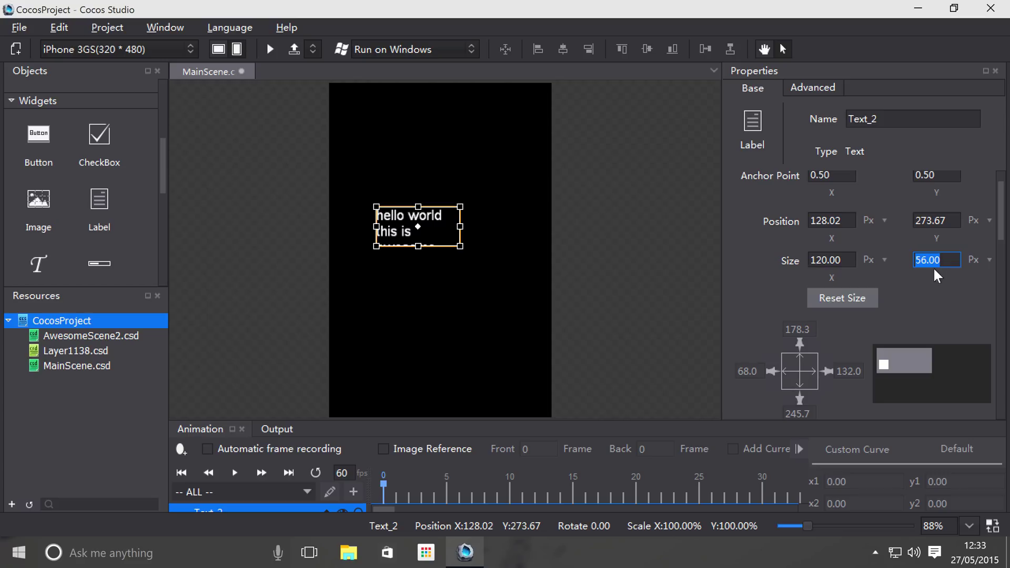
{"action": "type", "text": "0"}
{"action": "key", "text": "Return"}
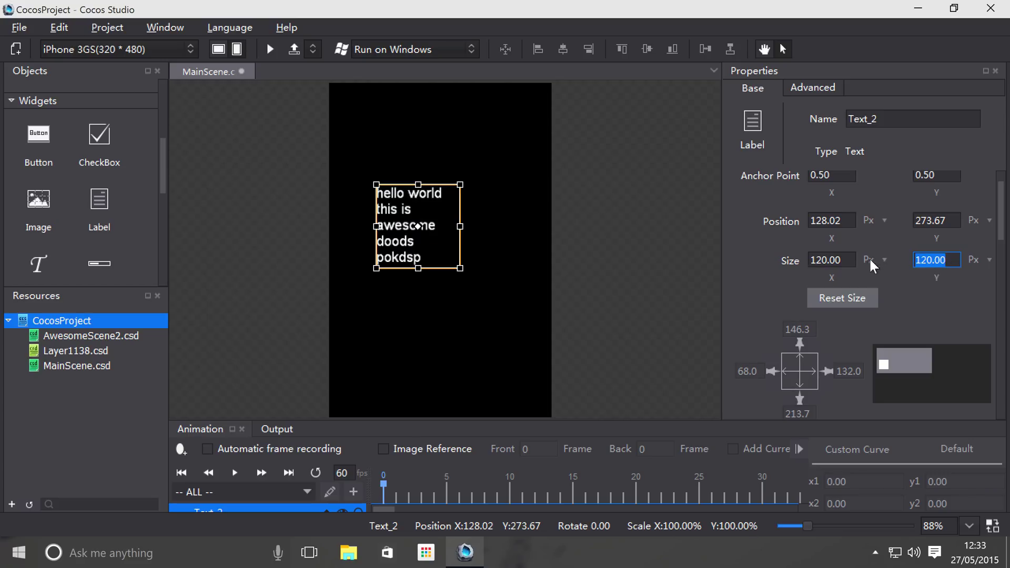
{"action": "left_click", "coordinate": [834, 260]}
{"action": "type", "text": "240"}
{"action": "key", "text": "Return"}
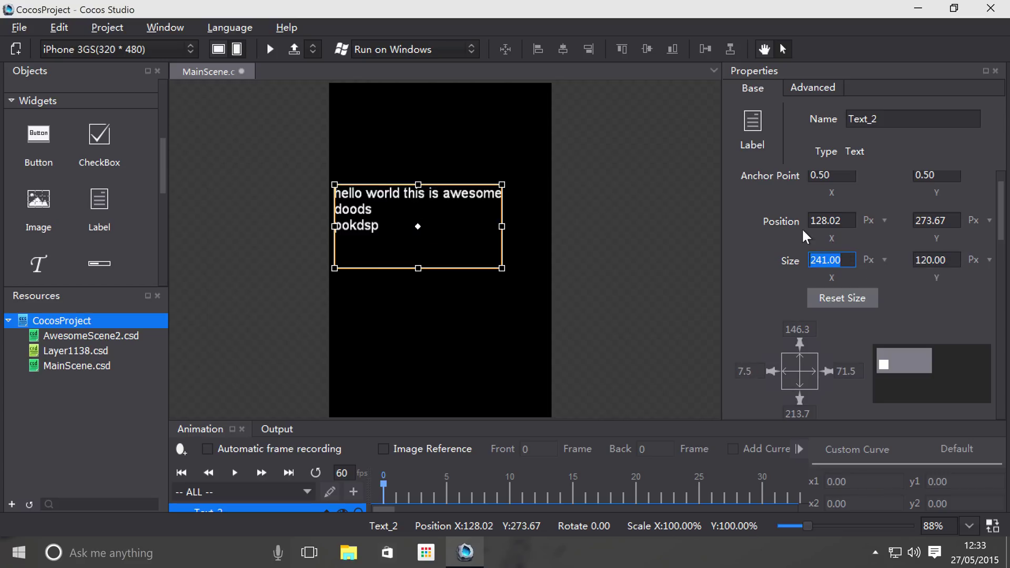
Step: Disable Custom Size for the label
{"action": "scroll", "coordinate": [836, 295], "scroll_direction": "down", "scroll_amount": 5}
{"action": "scroll", "coordinate": [840, 299], "scroll_direction": "up", "scroll_amount": 2}
{"action": "scroll", "coordinate": [840, 299], "scroll_direction": "down", "scroll_amount": 10}
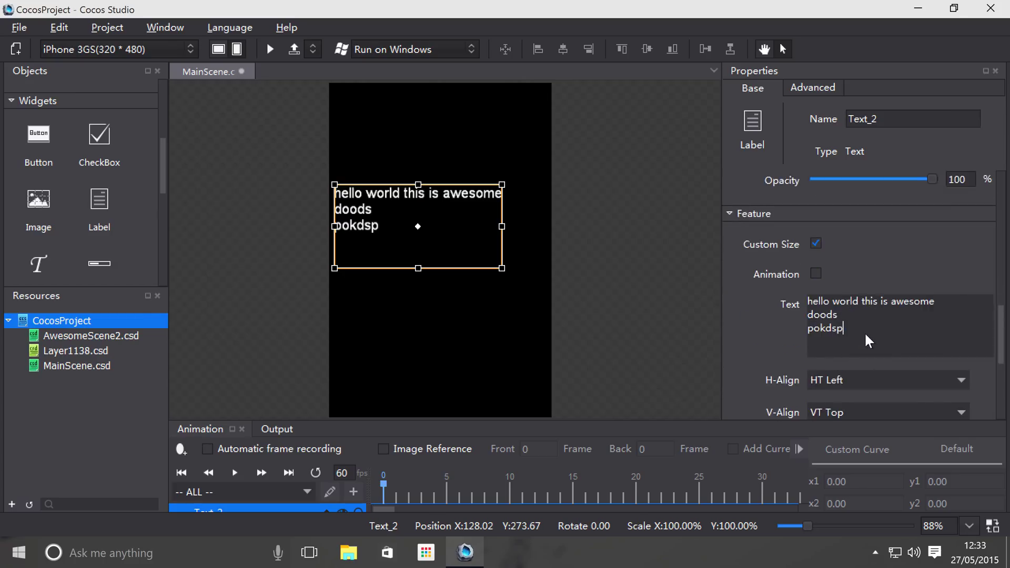
{"action": "scroll", "coordinate": [854, 324], "scroll_direction": "down", "scroll_amount": 1}
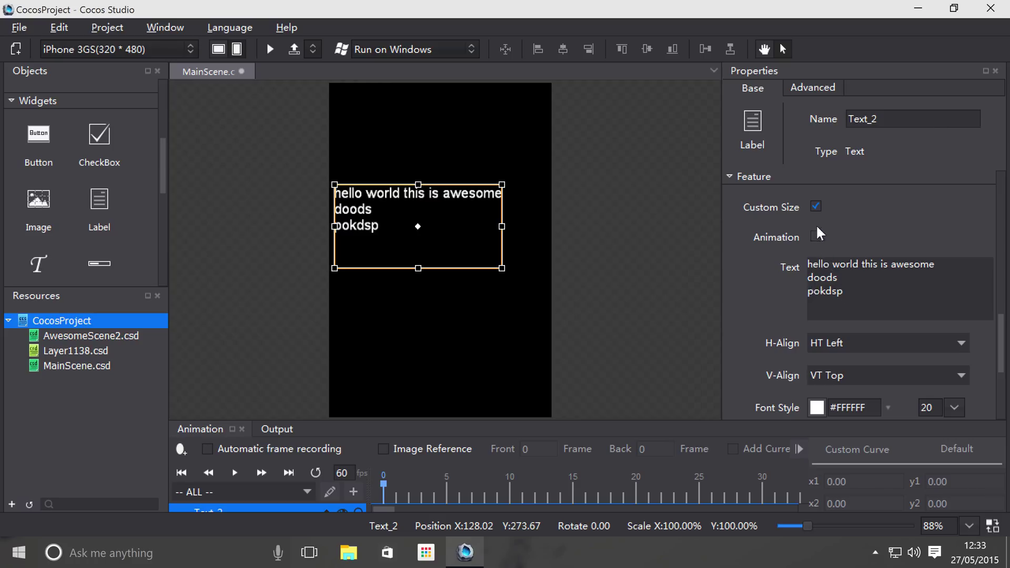
{"action": "left_click", "coordinate": [816, 207]}
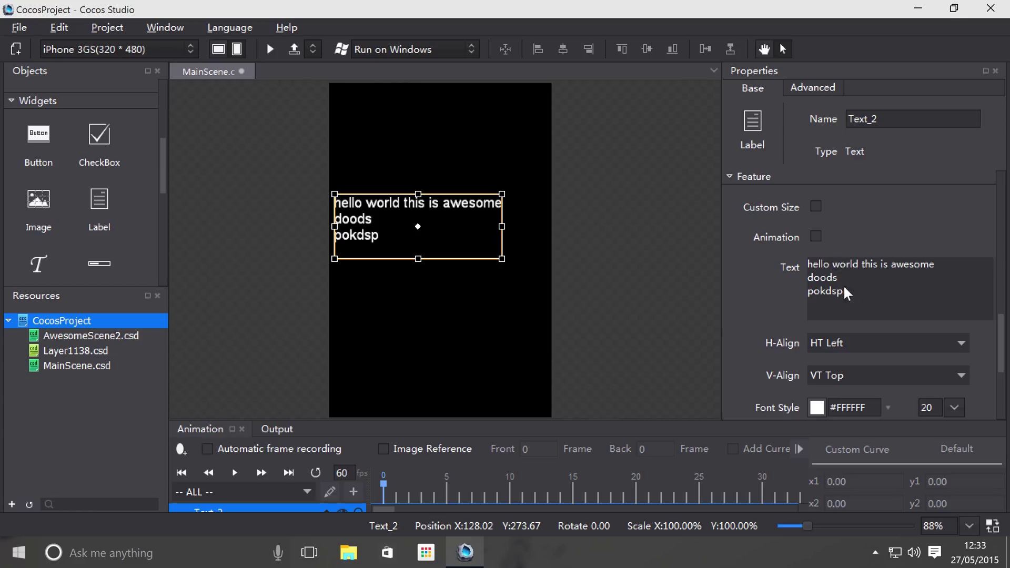
Step: Remove the empty last line after "pokdsp" from the label's text
{"action": "left_click_drag", "start_coordinate": [869, 304], "coordinate": [820, 266]}
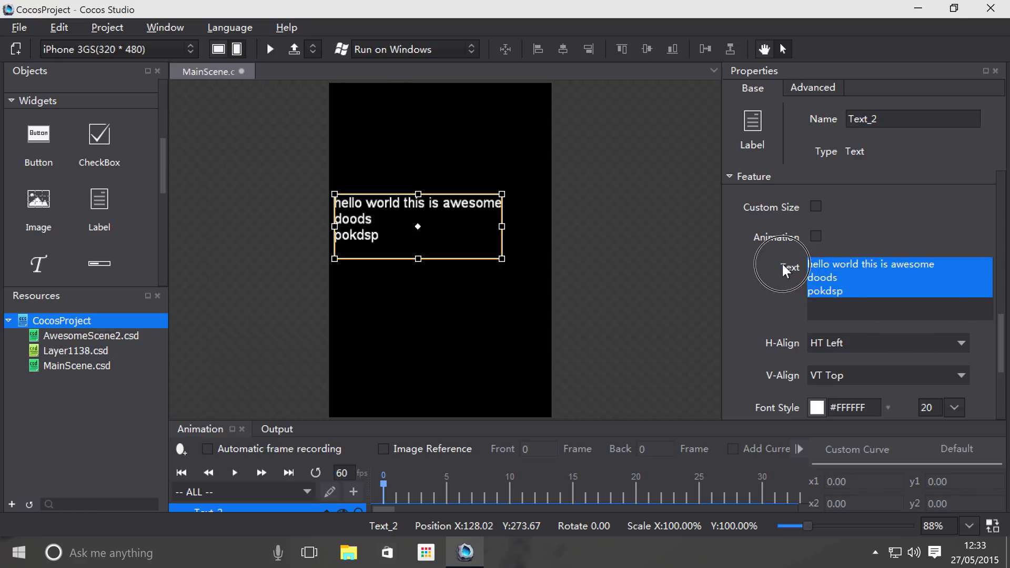
{"action": "left_click", "coordinate": [838, 277]}
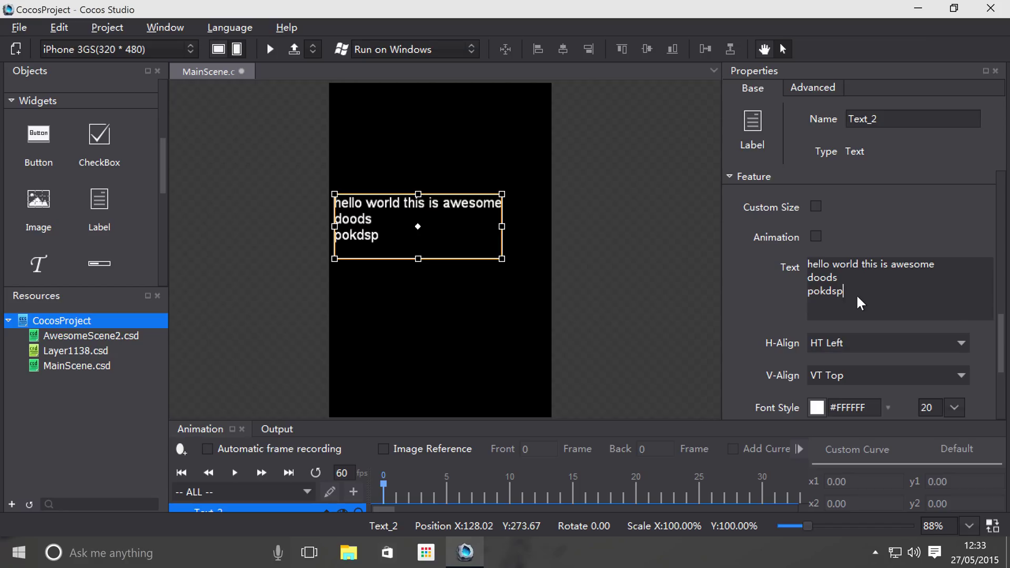
{"action": "scroll", "coordinate": [873, 296], "scroll_direction": "down", "scroll_amount": 1}
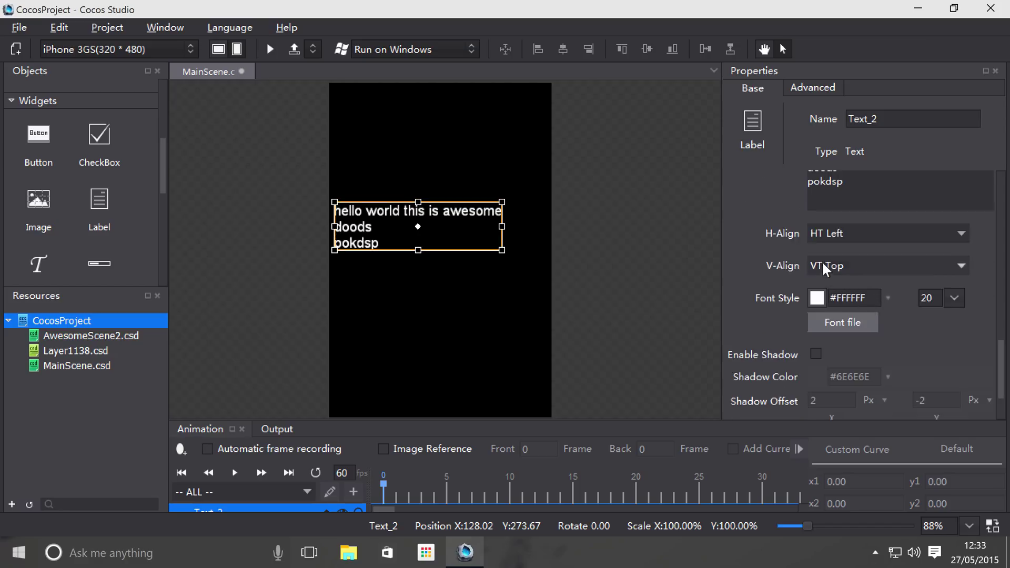
Step: Try HT Center and HT Left as the label's horizontal alignment, and leave it set to HT Right
{"action": "scroll", "coordinate": [822, 262], "scroll_direction": "up", "scroll_amount": 2}
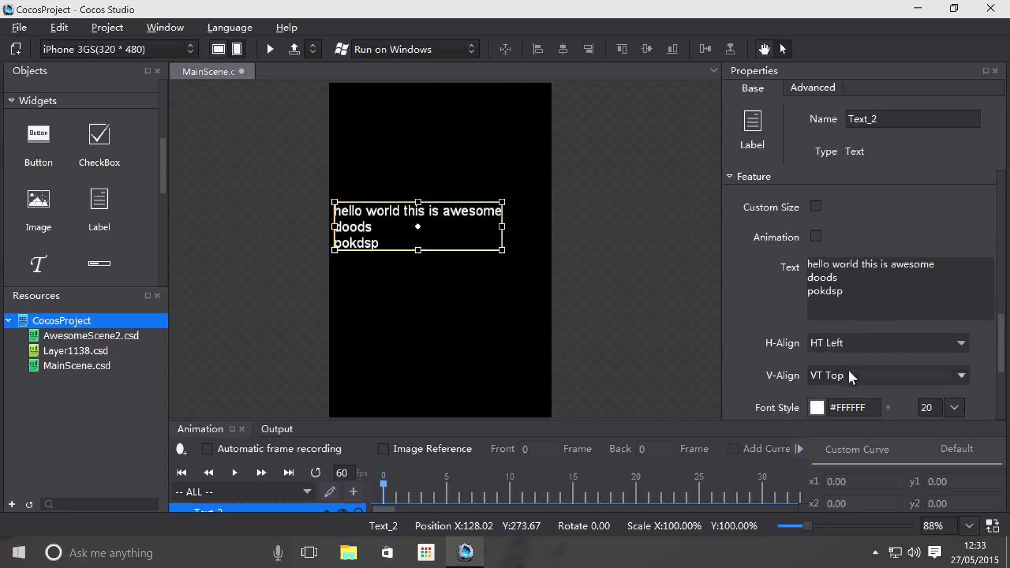
{"action": "left_click", "coordinate": [846, 336]}
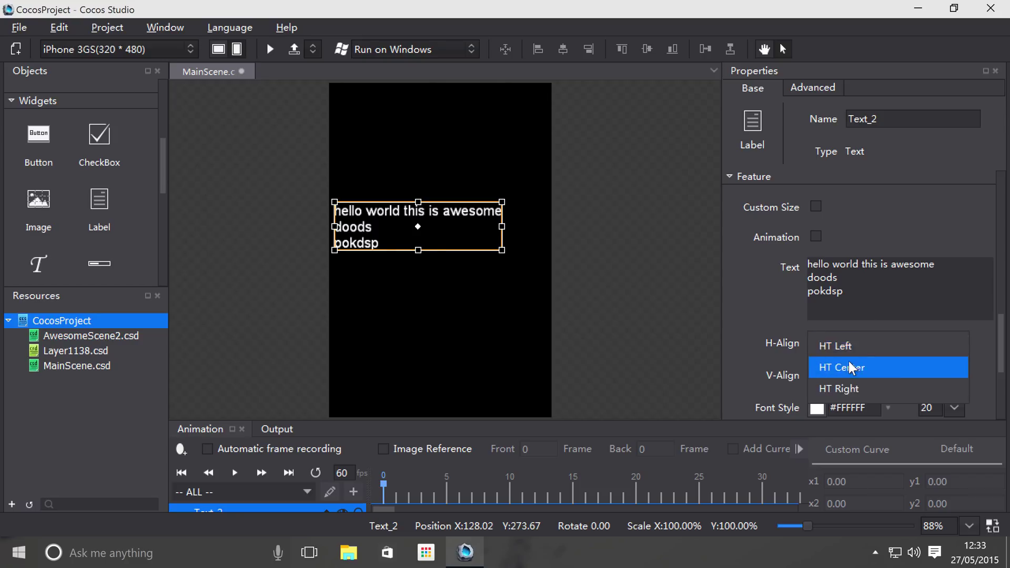
{"action": "left_click", "coordinate": [848, 364]}
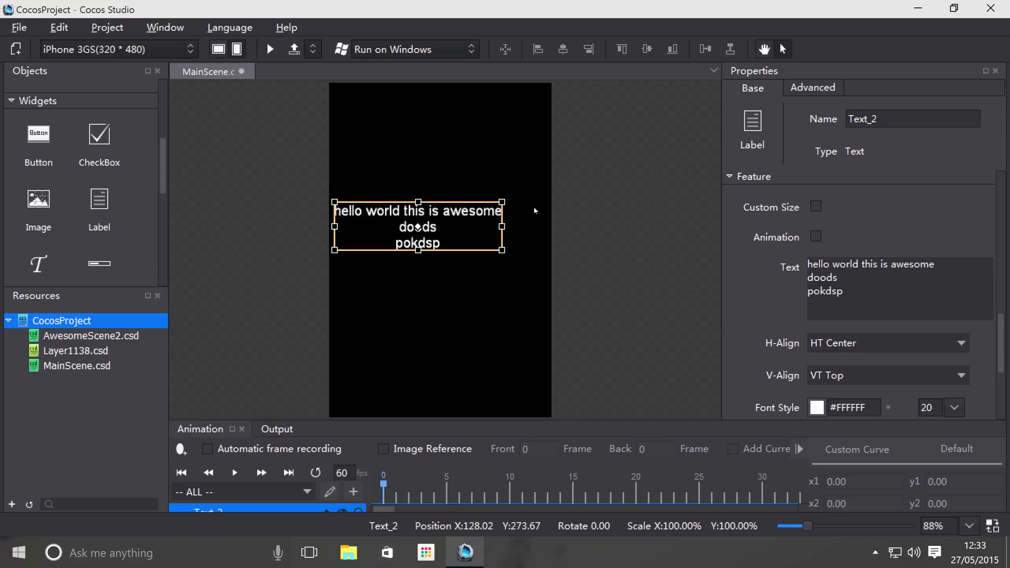
{"action": "left_click", "coordinate": [853, 340]}
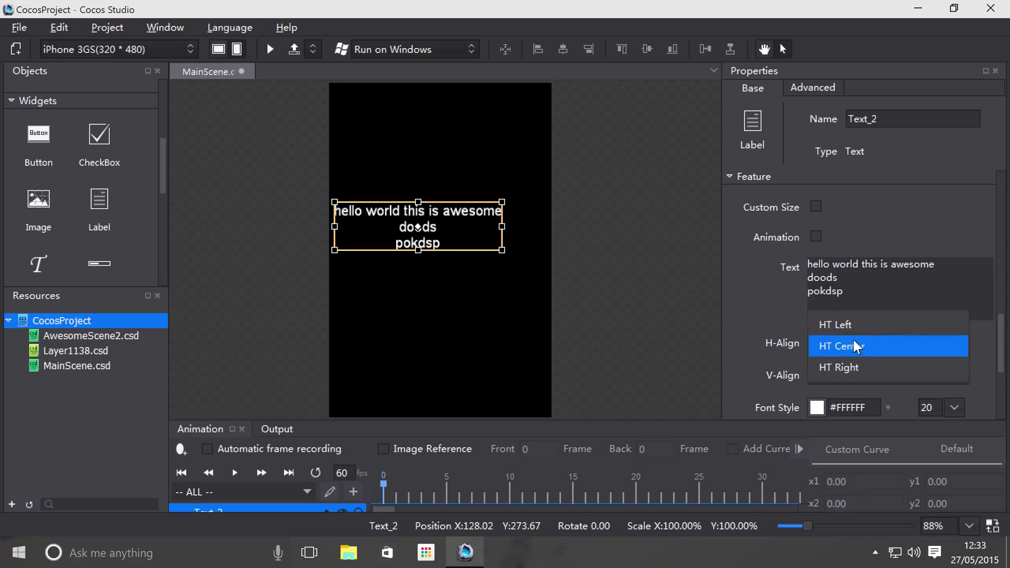
{"action": "left_click", "coordinate": [829, 326]}
{"action": "left_click", "coordinate": [835, 345]}
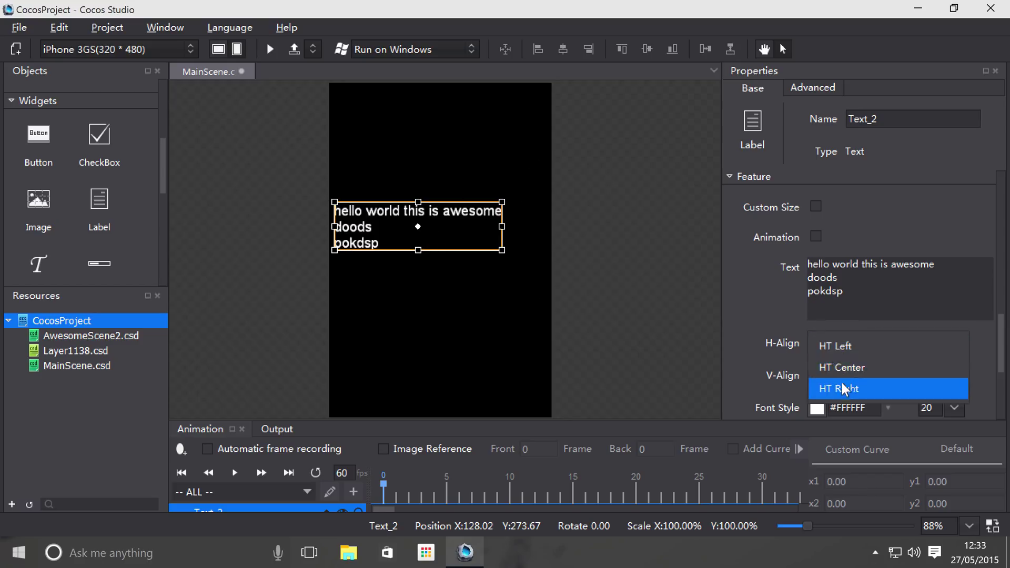
{"action": "left_click", "coordinate": [842, 386]}
Step: Try VT Center and VT Bottom as the label's vertical alignment, and return it to VT Top
{"action": "left_click", "coordinate": [836, 372]}
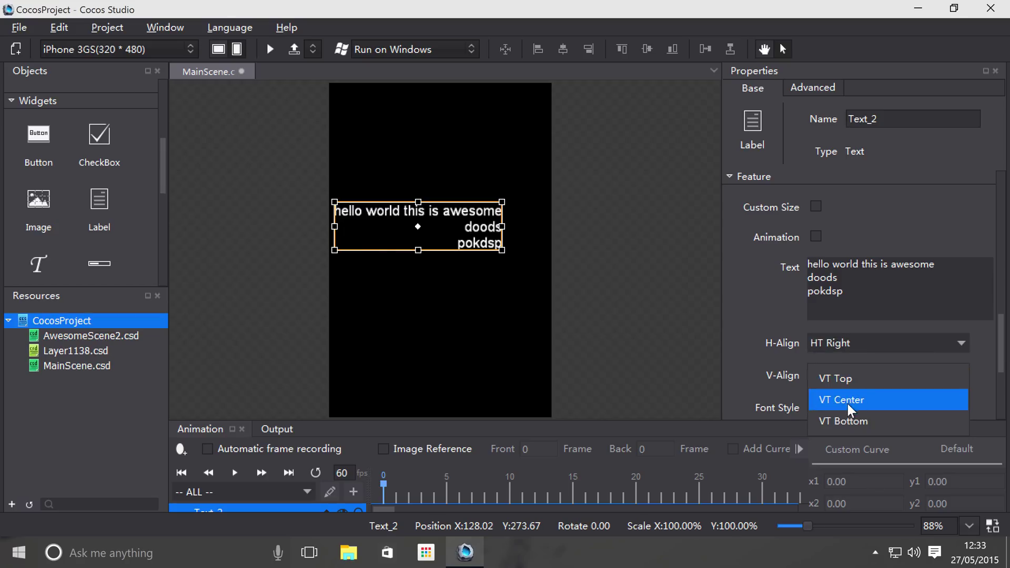
{"action": "left_click", "coordinate": [843, 397]}
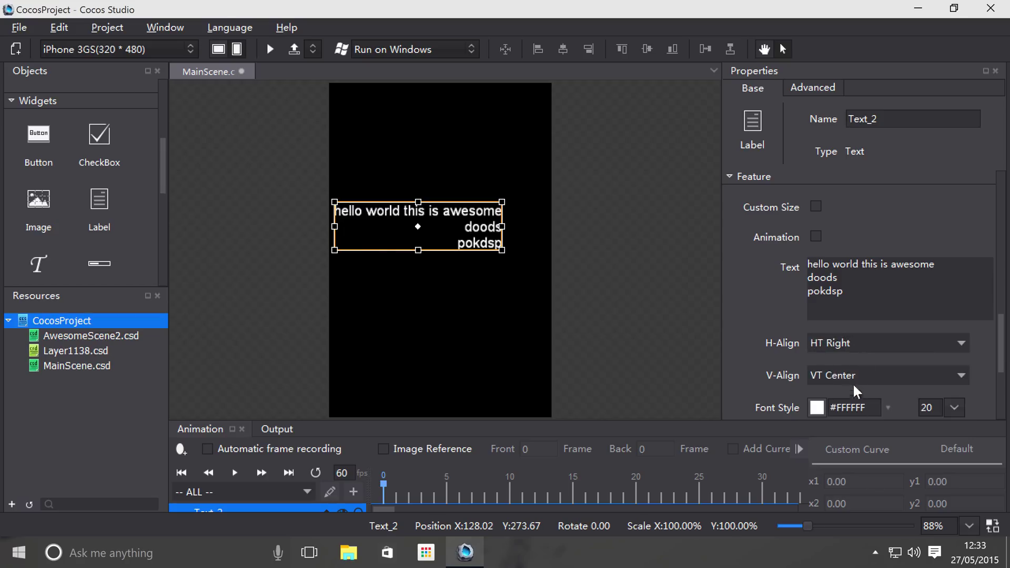
{"action": "left_click", "coordinate": [854, 383]}
{"action": "left_click", "coordinate": [867, 395]}
{"action": "left_click", "coordinate": [845, 370]}
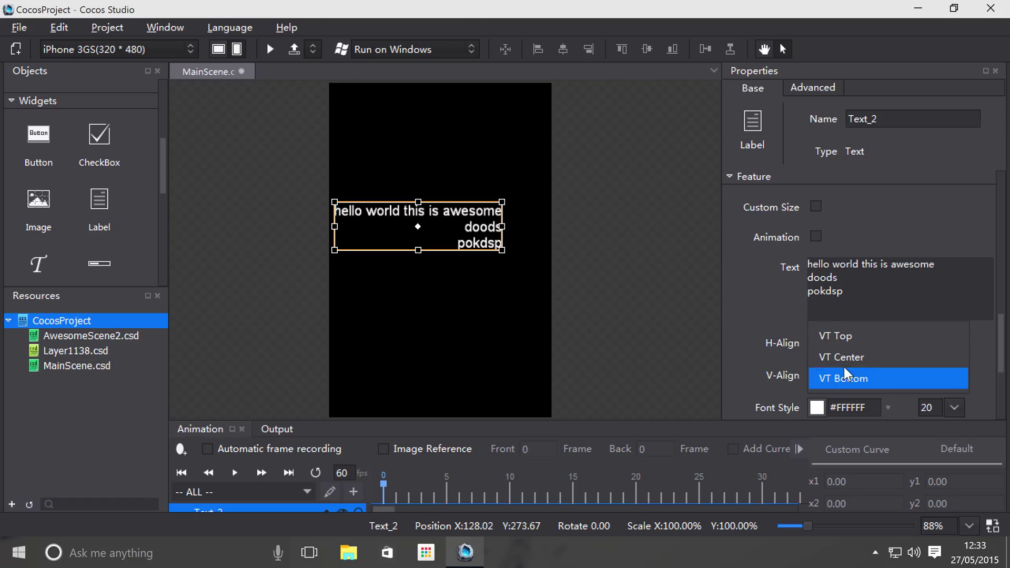
{"action": "left_click", "coordinate": [853, 331]}
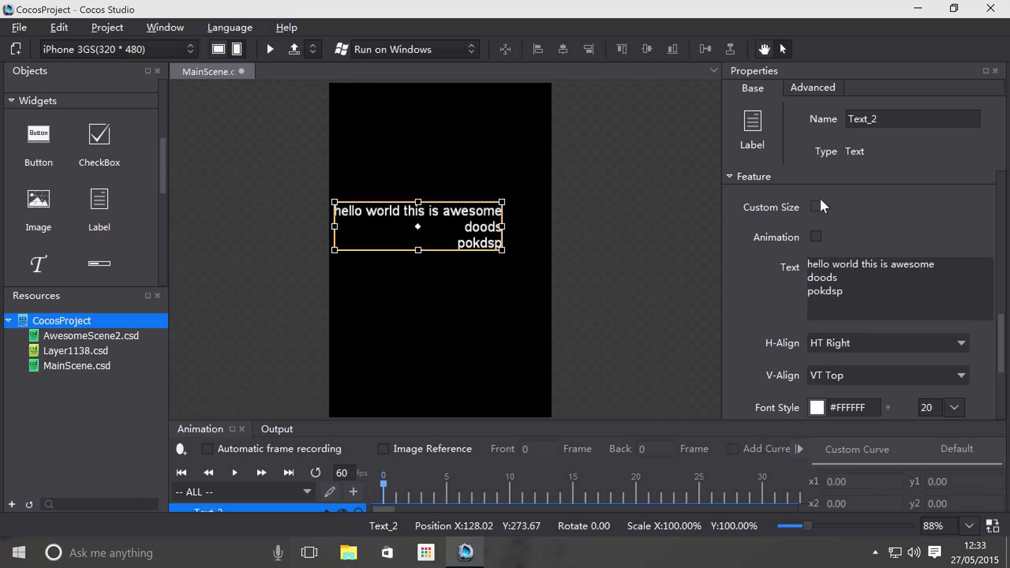
Step: Set the label's vertical size to 200 px
{"action": "scroll", "coordinate": [853, 226], "scroll_direction": "up", "scroll_amount": 6}
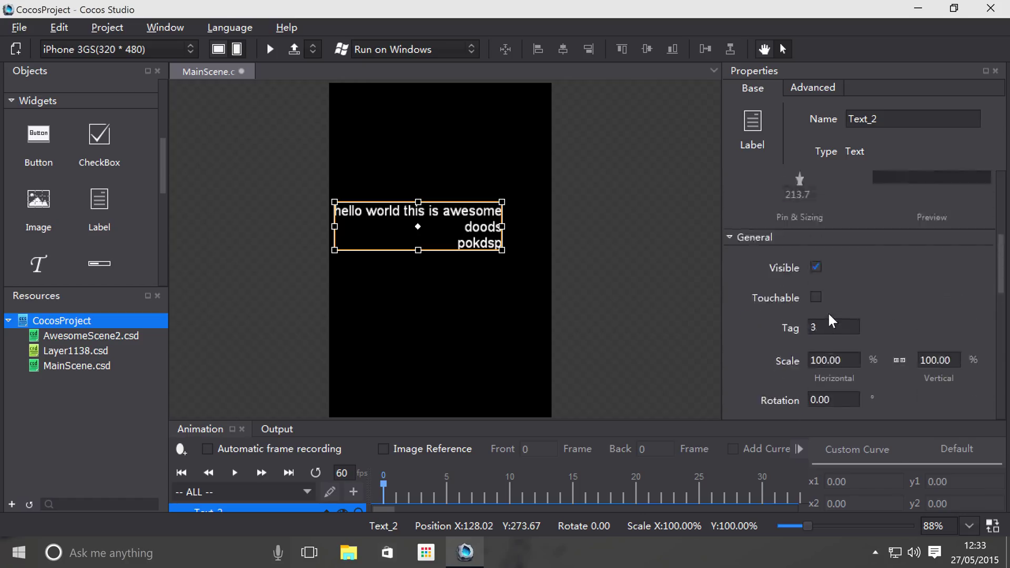
{"action": "scroll", "coordinate": [829, 312], "scroll_direction": "up", "scroll_amount": 3}
{"action": "left_click", "coordinate": [934, 260]}
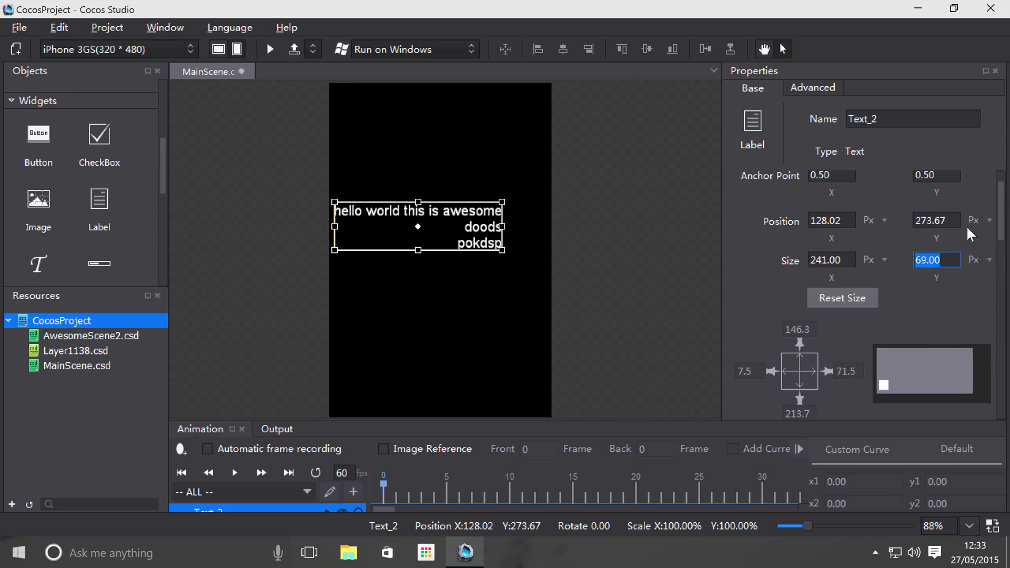
{"action": "type", "text": "200"}
{"action": "key", "text": "Return"}
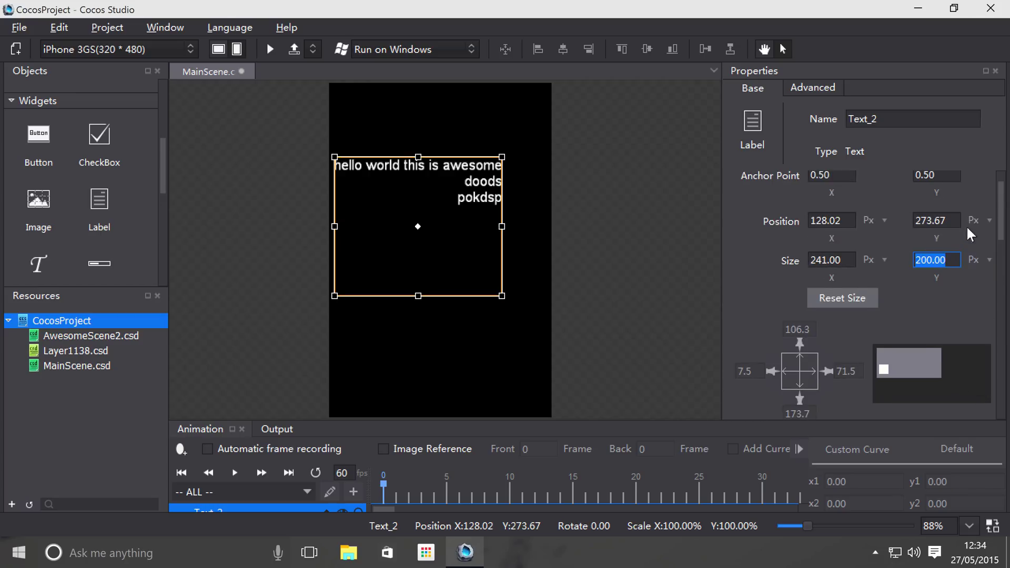
Step: Try VT Center as the label's vertical alignment, and leave it set to VT Bottom
{"action": "scroll", "coordinate": [991, 274], "scroll_direction": "down", "scroll_amount": 5}
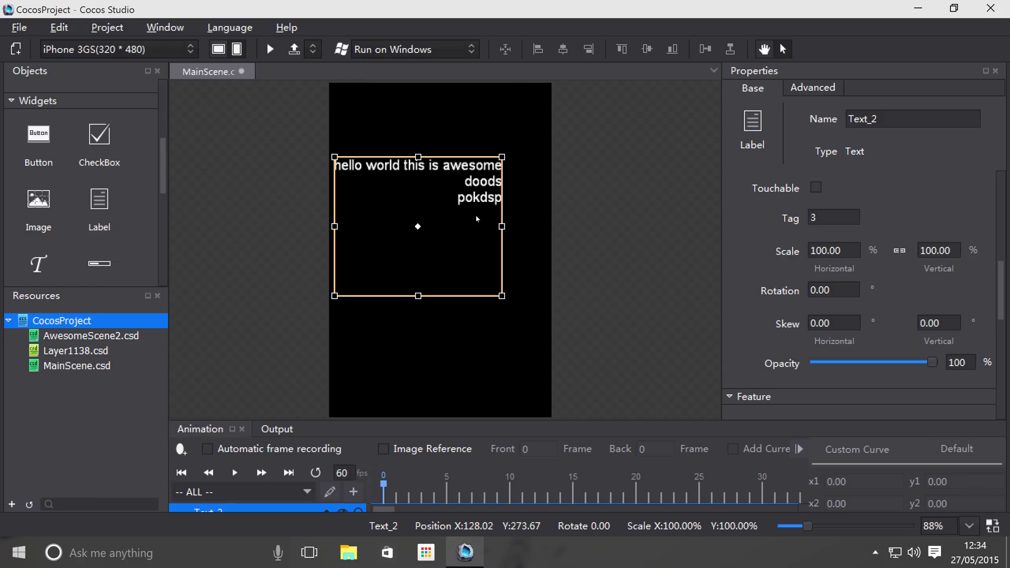
{"action": "scroll", "coordinate": [842, 263], "scroll_direction": "down", "scroll_amount": 6}
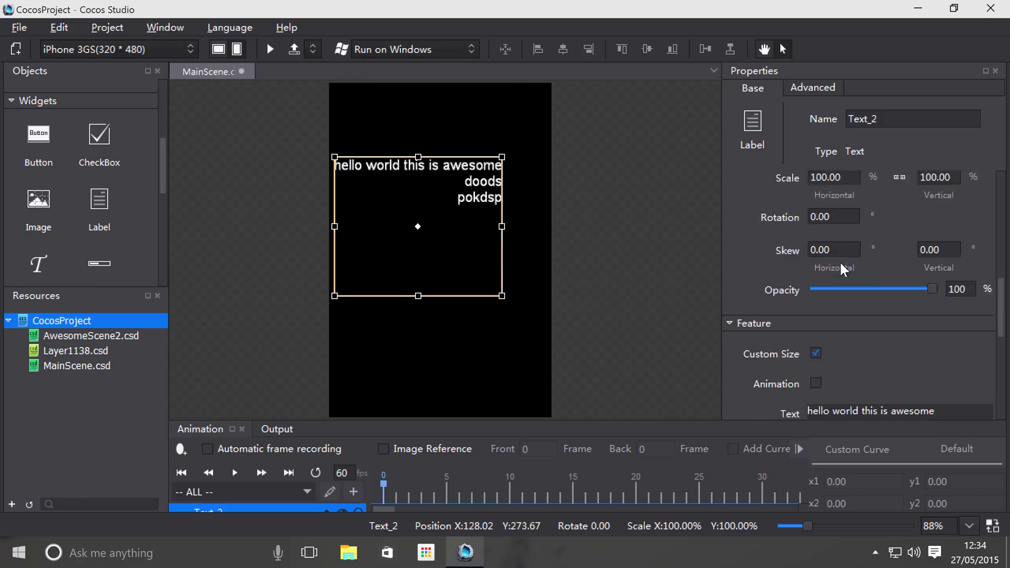
{"action": "left_click", "coordinate": [855, 303]}
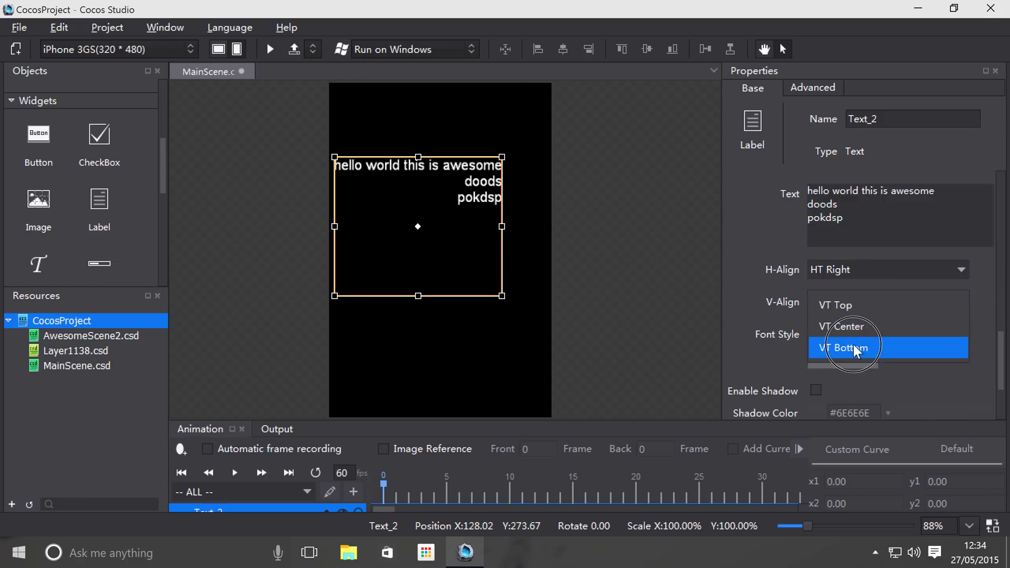
{"action": "left_click", "coordinate": [862, 326]}
{"action": "left_click", "coordinate": [854, 301]}
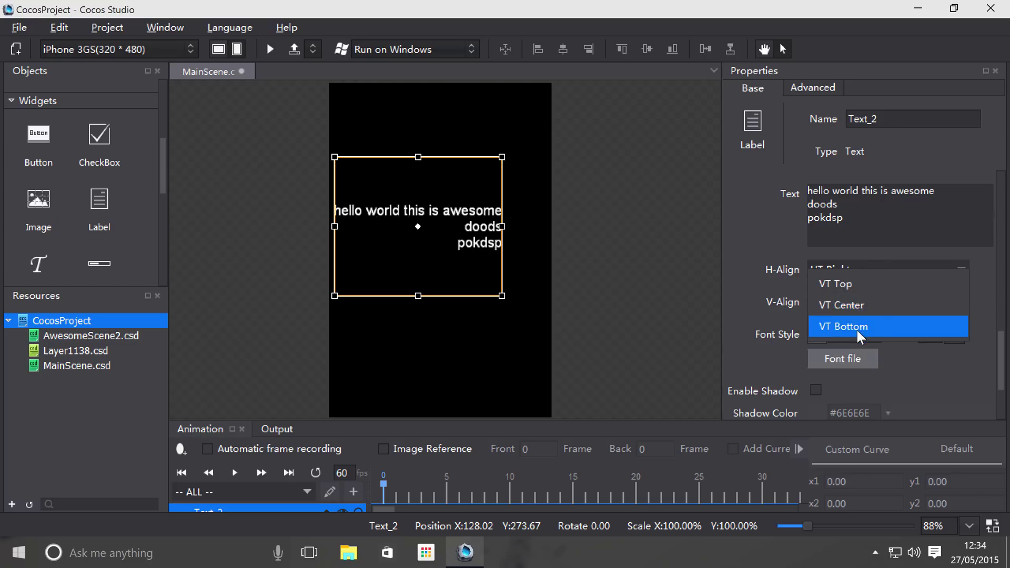
{"action": "left_click", "coordinate": [857, 326]}
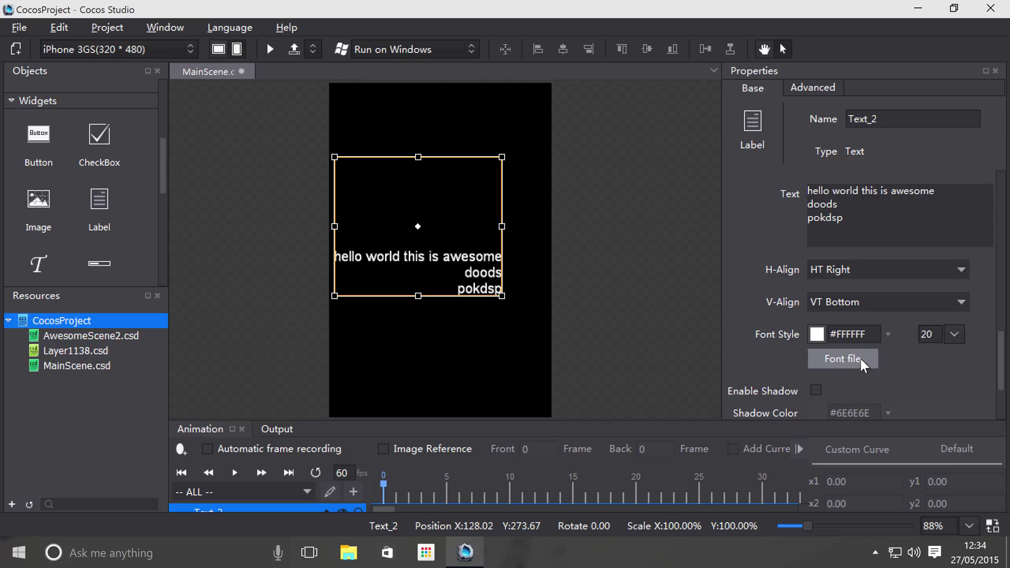
Step: Try red #FF0000 as the label's font color, and return it to white #FFFFFF
{"action": "left_click", "coordinate": [891, 334]}
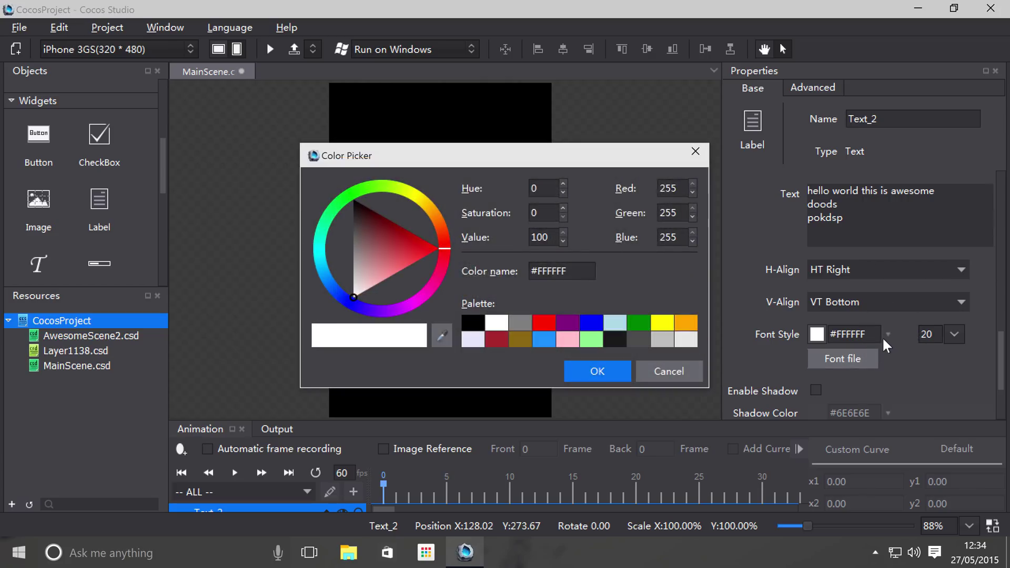
{"action": "left_click_drag", "start_coordinate": [402, 253], "coordinate": [438, 248]}
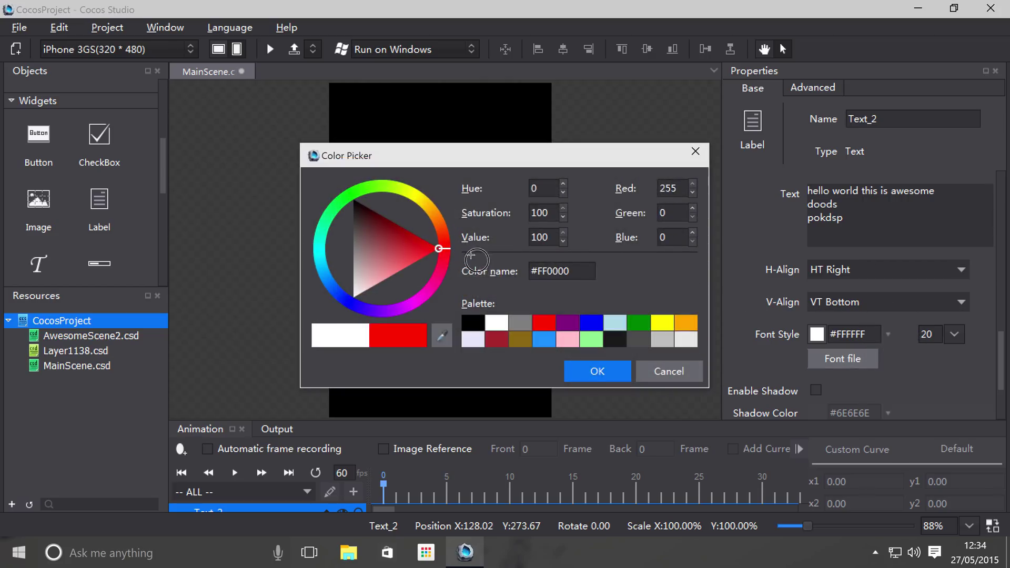
{"action": "left_click", "coordinate": [595, 374]}
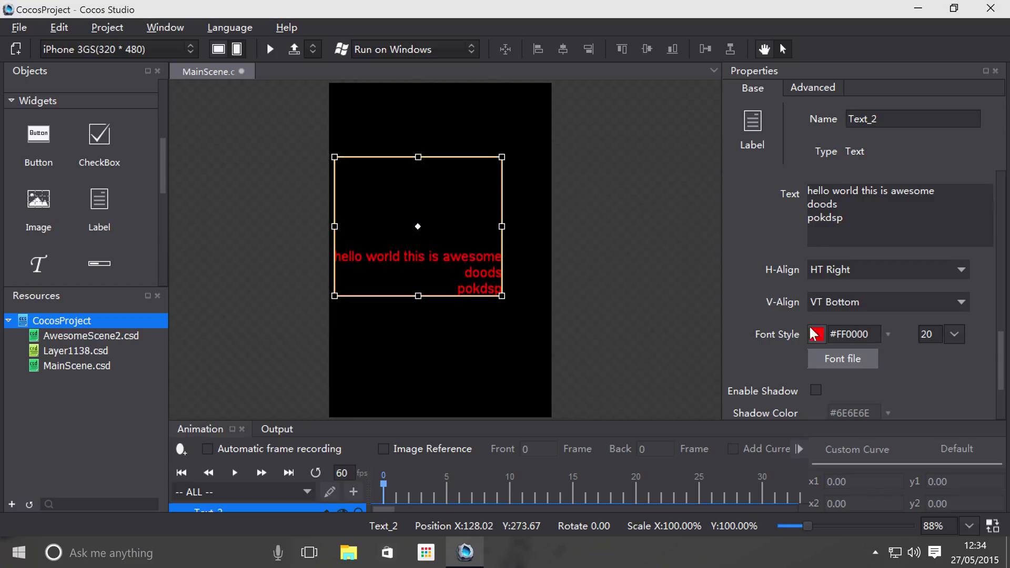
{"action": "left_click", "coordinate": [878, 332]}
{"action": "left_click", "coordinate": [882, 331]}
{"action": "left_click_drag", "start_coordinate": [376, 245], "coordinate": [354, 297]}
{"action": "left_click", "coordinate": [593, 372]}
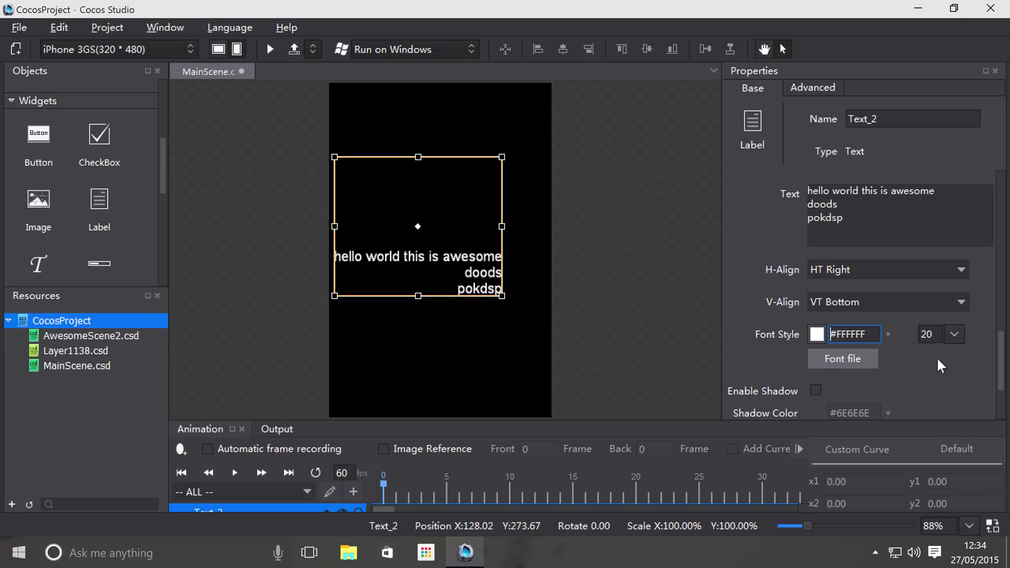
Step: Set the label's font size to 24 and load Smoothie Shoppe.ttf from the Desktop as its font file
{"action": "left_click", "coordinate": [961, 338]}
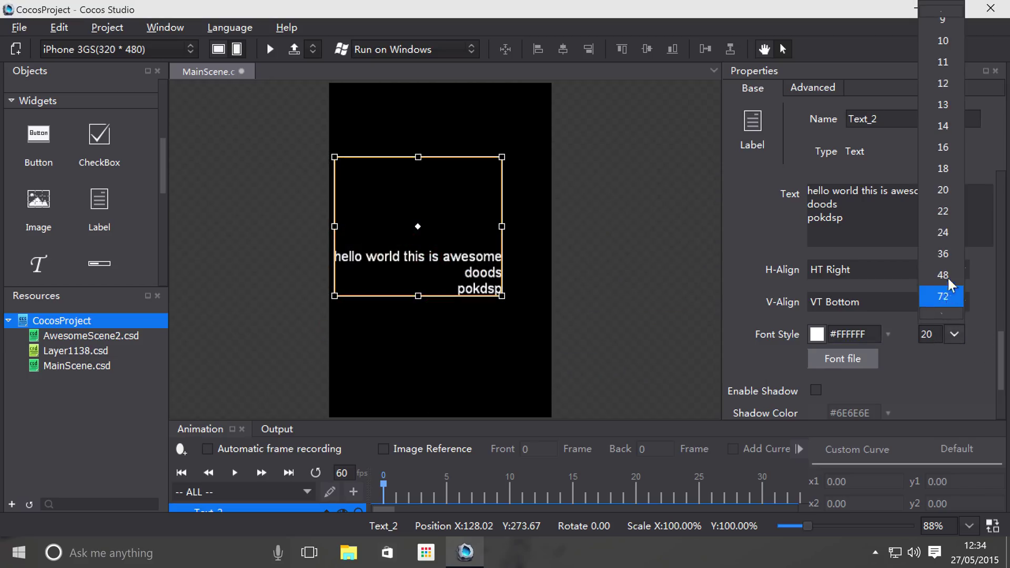
{"action": "left_click", "coordinate": [958, 237]}
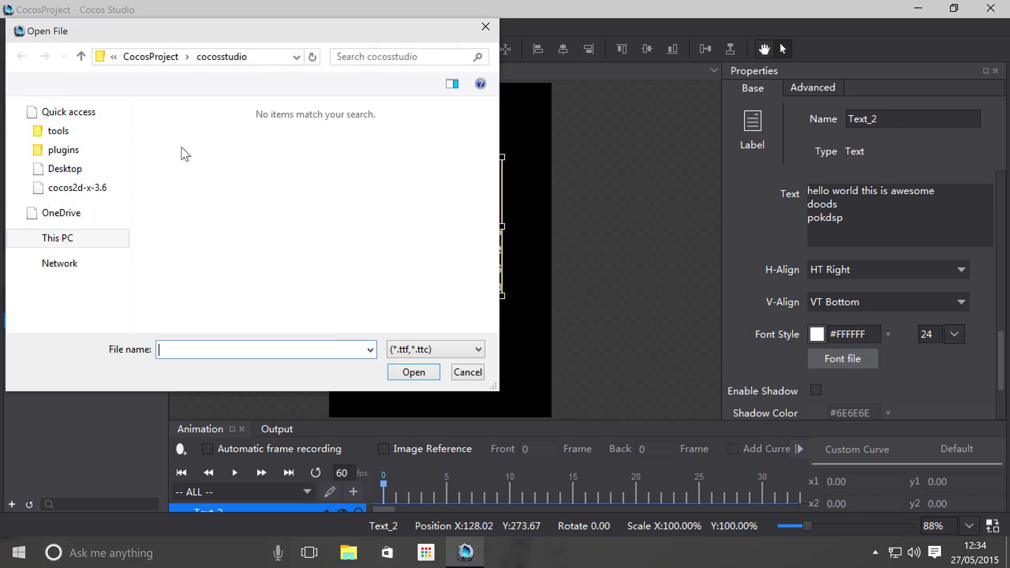
{"action": "left_click", "coordinate": [65, 175]}
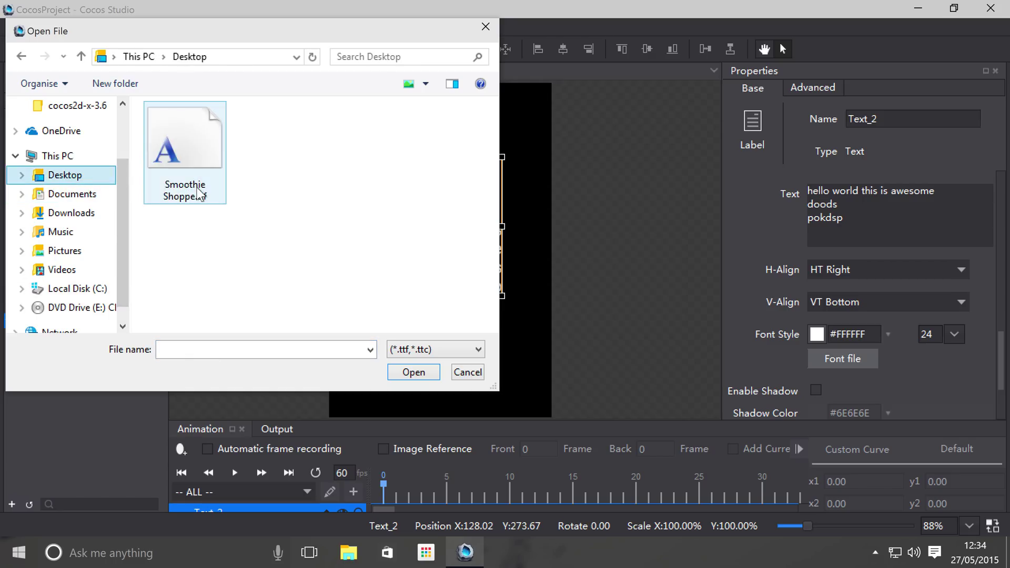
{"action": "double_click", "coordinate": [199, 168]}
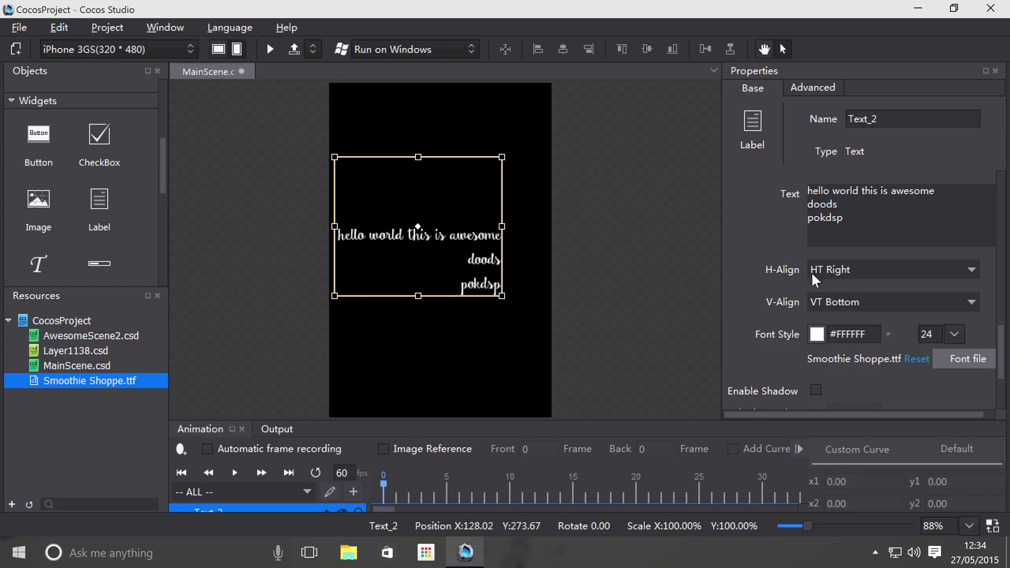
Step: Enable the label's shadow and set the shadow color to red #FF0000
{"action": "scroll", "coordinate": [813, 275], "scroll_direction": "down", "scroll_amount": 2}
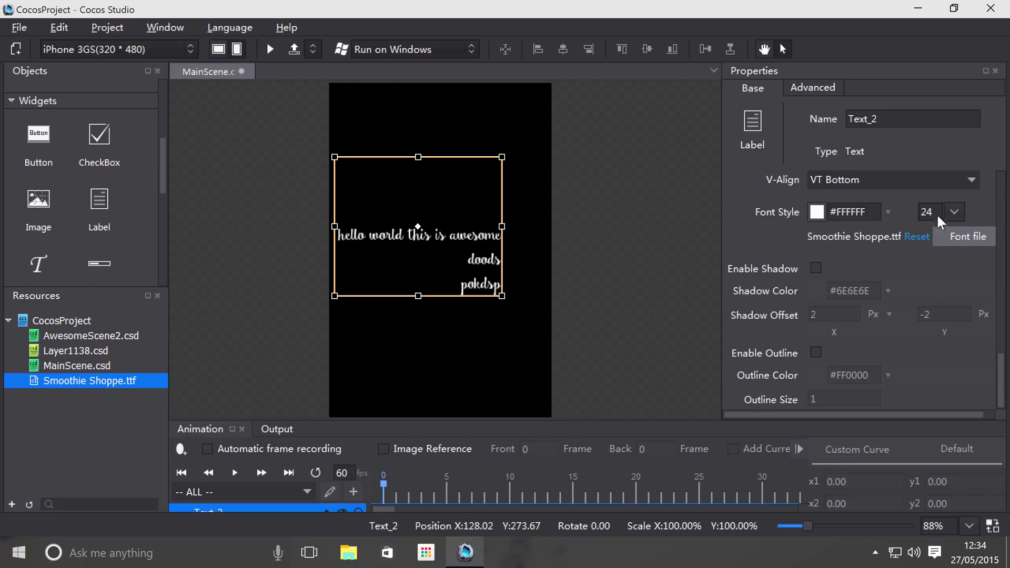
{"action": "left_click", "coordinate": [815, 269]}
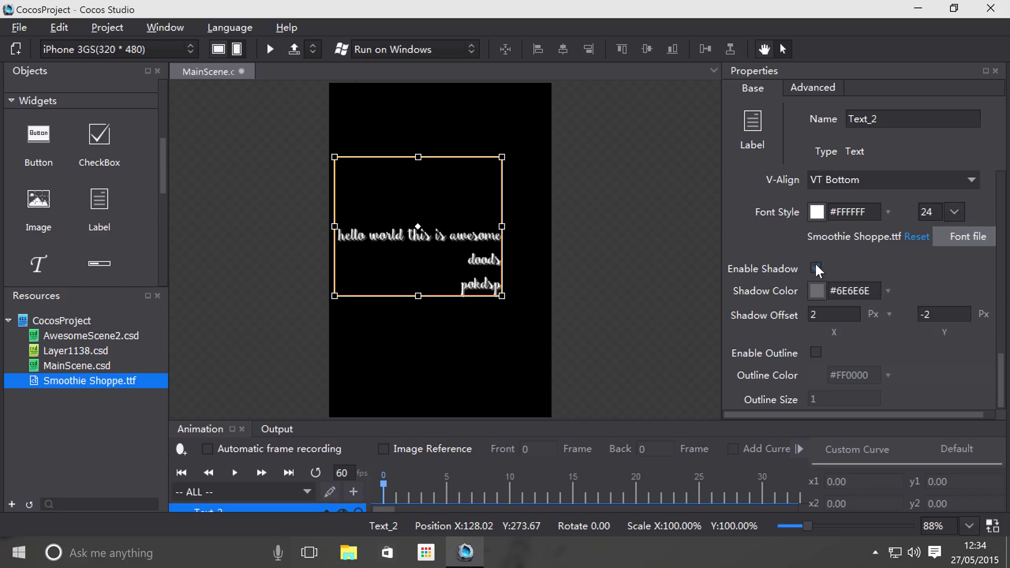
{"action": "left_click", "coordinate": [888, 291]}
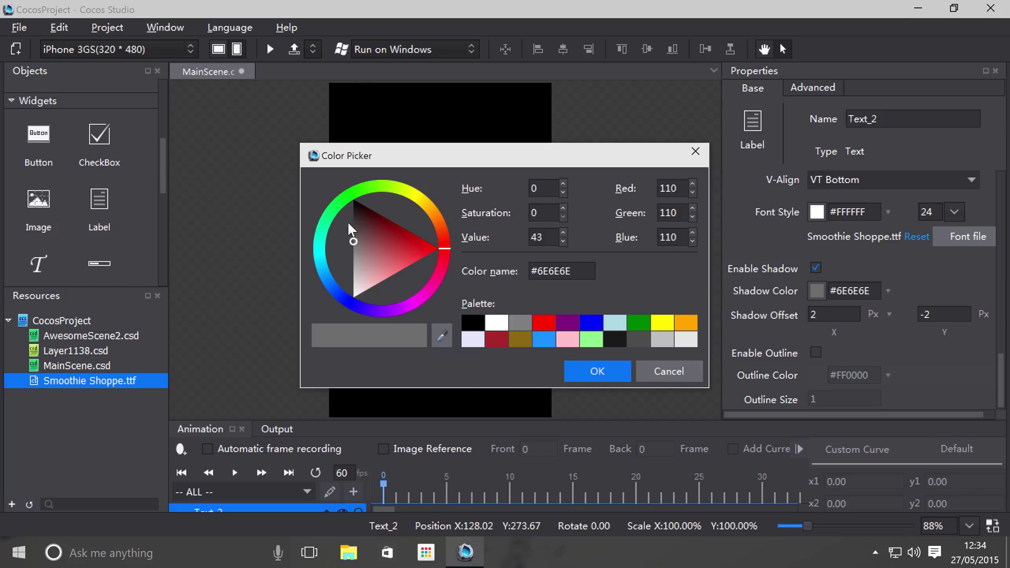
{"action": "left_click_drag", "start_coordinate": [348, 223], "coordinate": [439, 249]}
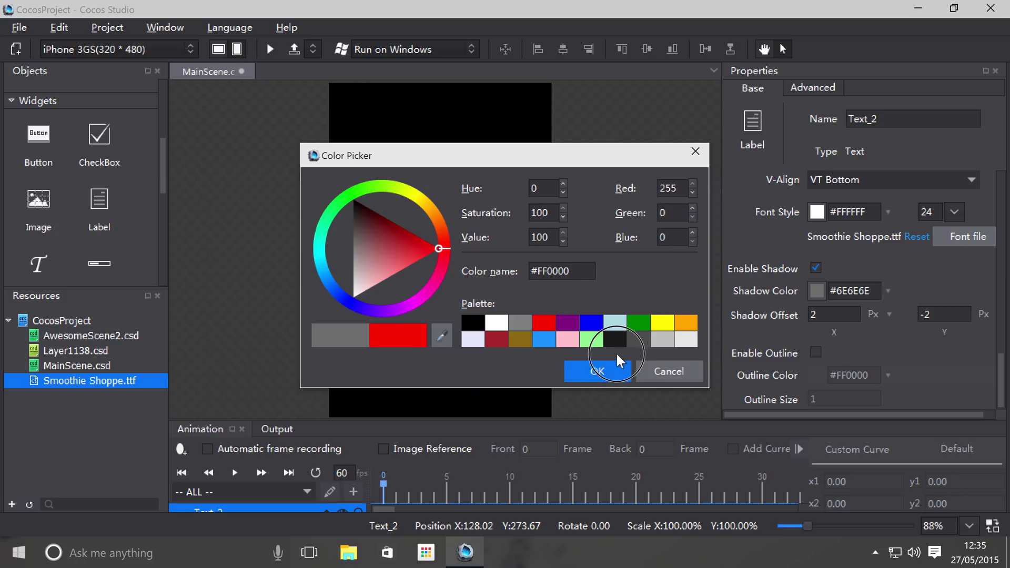
{"action": "left_click", "coordinate": [611, 366]}
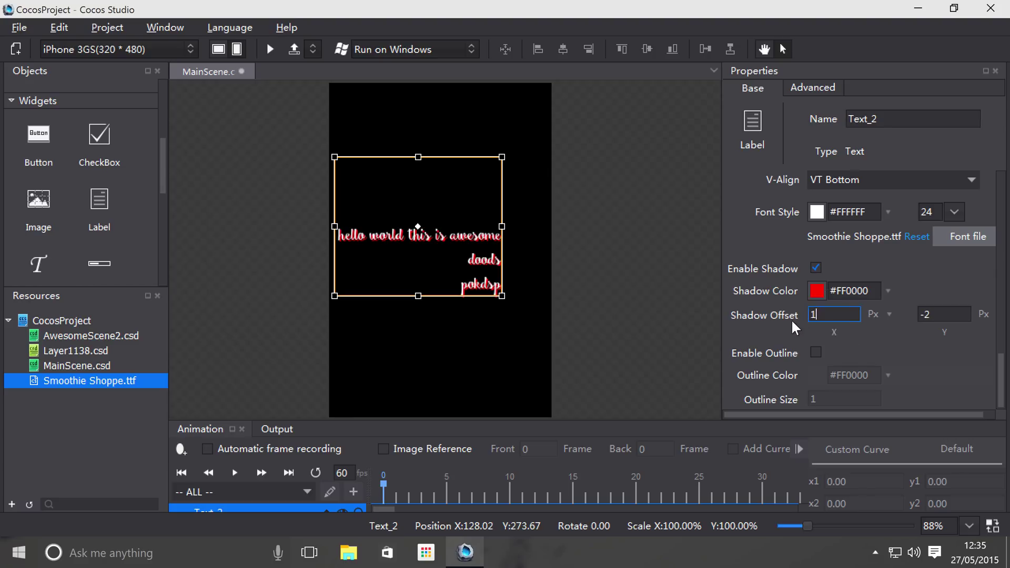
Step: Try a shadow offset of 10 px on both X and Y, and return it to X 2 and Y -2
{"action": "key", "text": "Return"}
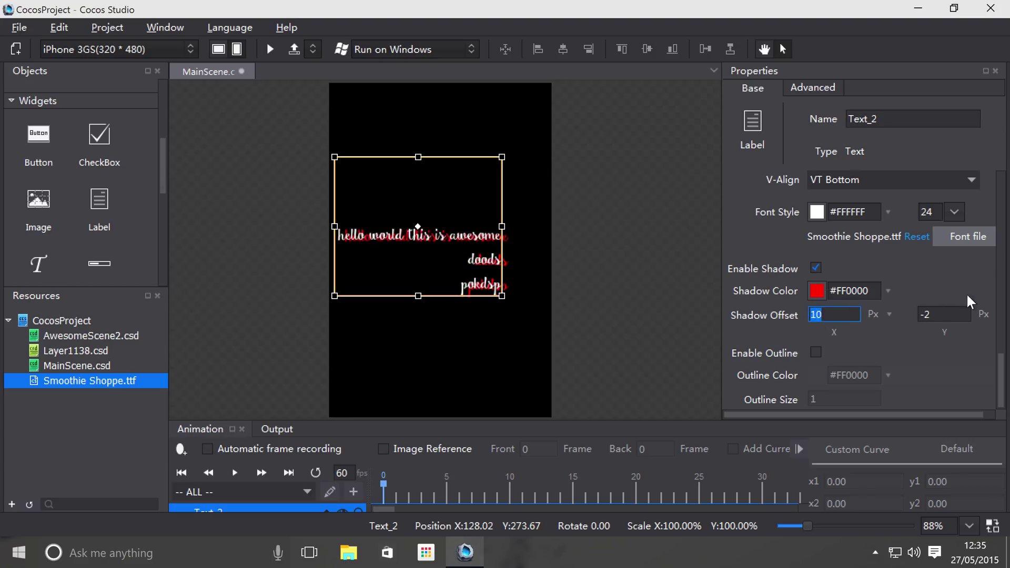
{"action": "left_click", "coordinate": [942, 315]}
{"action": "type", "text": "10"}
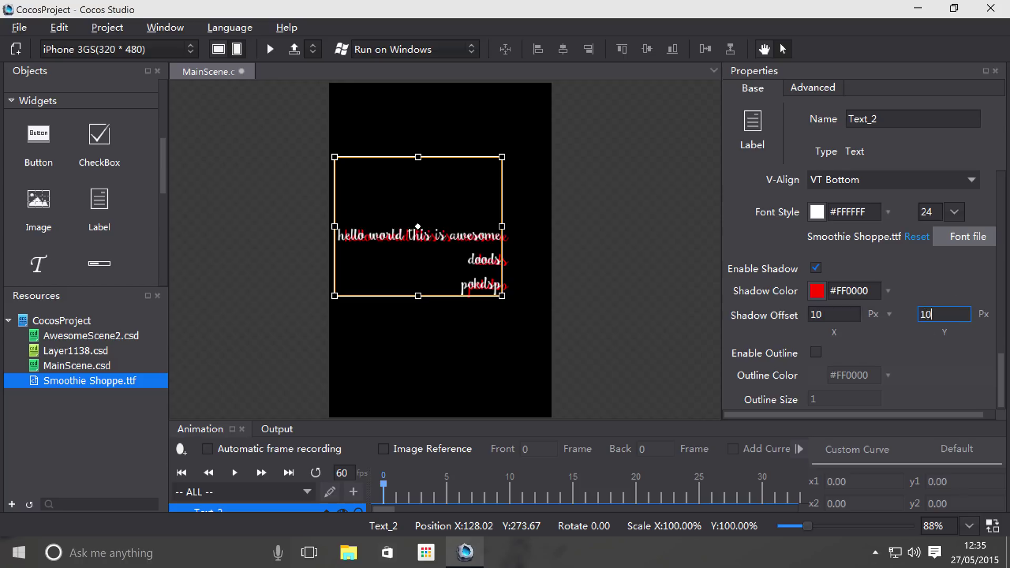
{"action": "key", "text": "Return"}
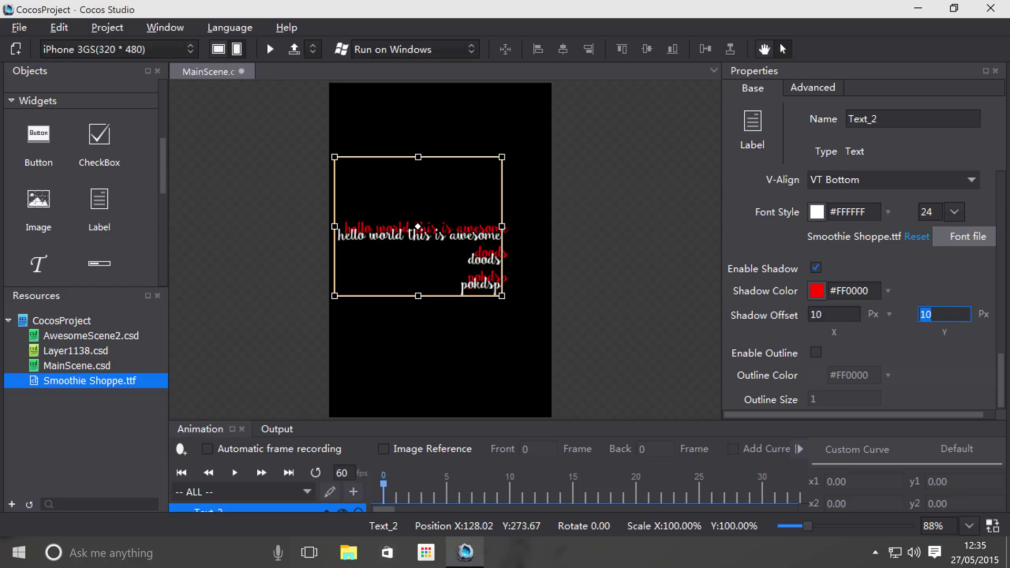
{"action": "type", "text": "-2"}
{"action": "left_click", "coordinate": [836, 316]}
{"action": "type", "text": "2"}
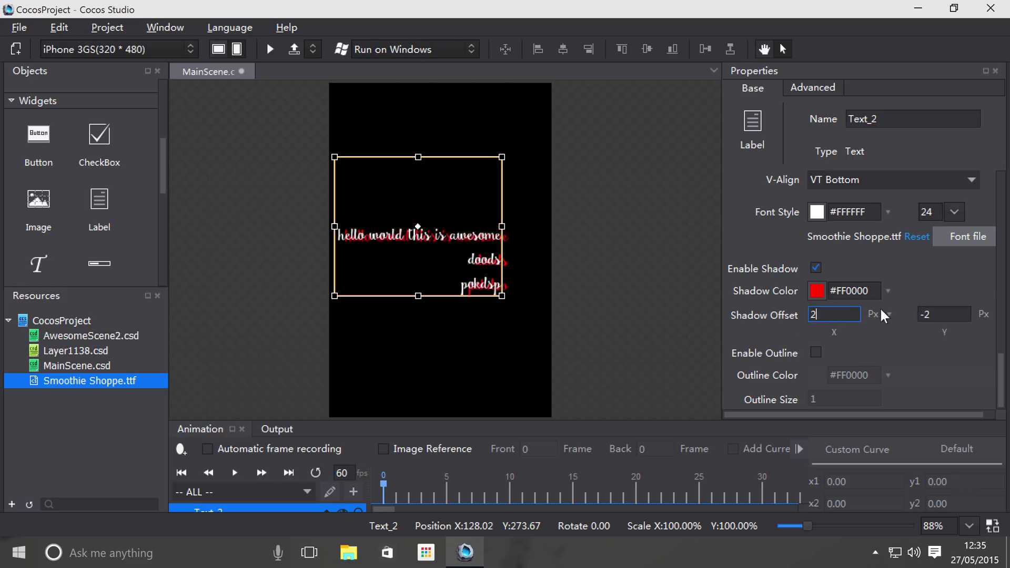
{"action": "key", "text": "Return"}
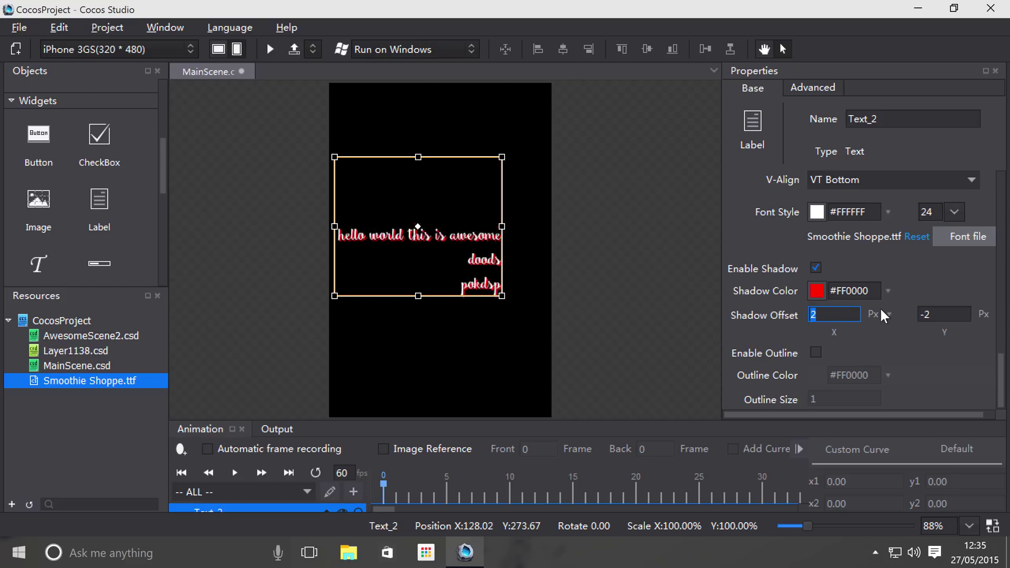
Step: Enable the label's outline and set the outline color to green #04FF00
{"action": "left_click", "coordinate": [816, 351]}
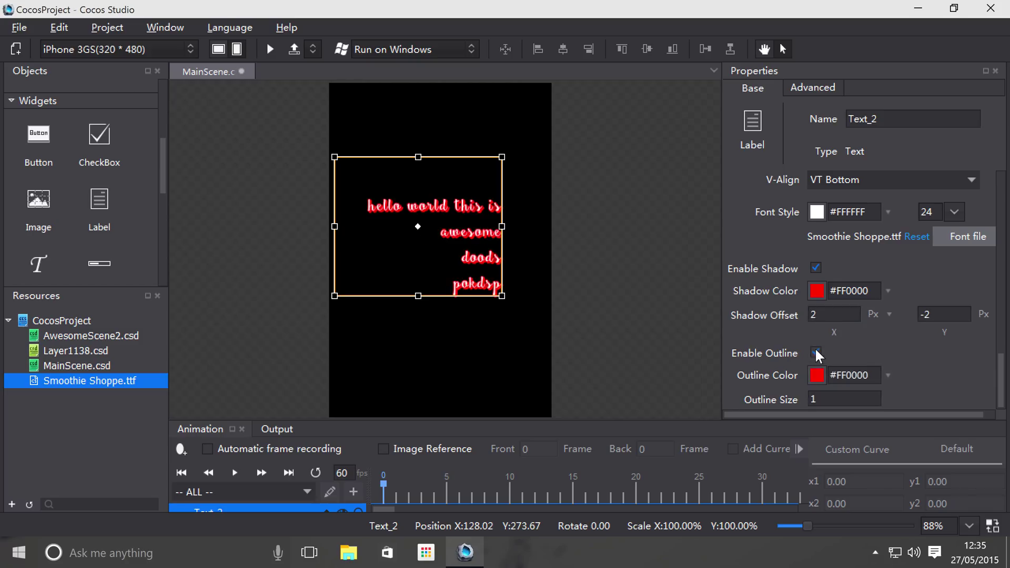
{"action": "left_click", "coordinate": [888, 375]}
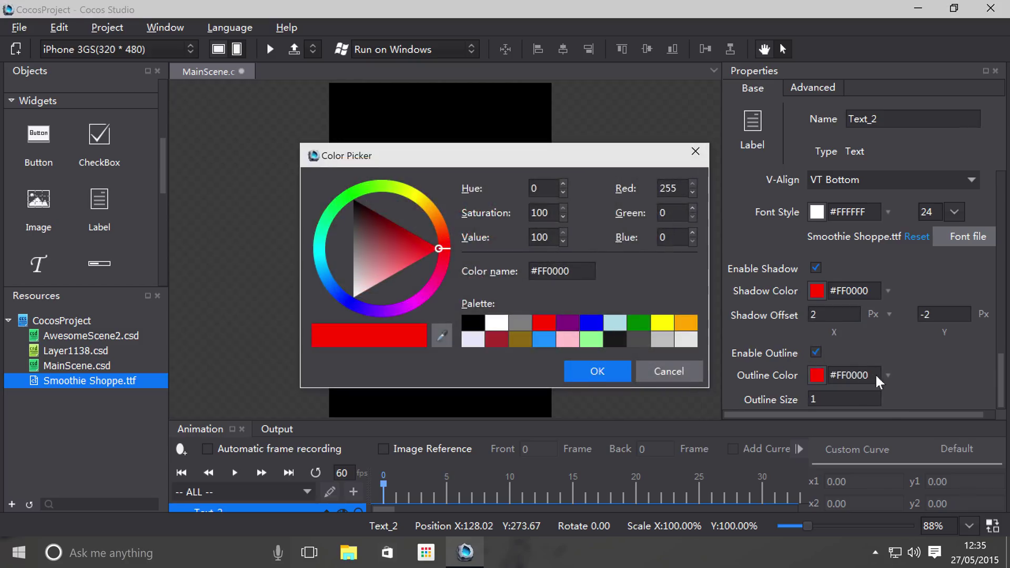
{"action": "mouse_move", "coordinate": [338, 210]}
{"action": "left_mouse_down"}
{"action": "mouse_move", "coordinate": [361, 236]}
{"action": "mouse_move", "coordinate": [348, 254]}
{"action": "mouse_move", "coordinate": [345, 188]}
{"action": "left_mouse_up"}
{"action": "left_click", "coordinate": [344, 188]}
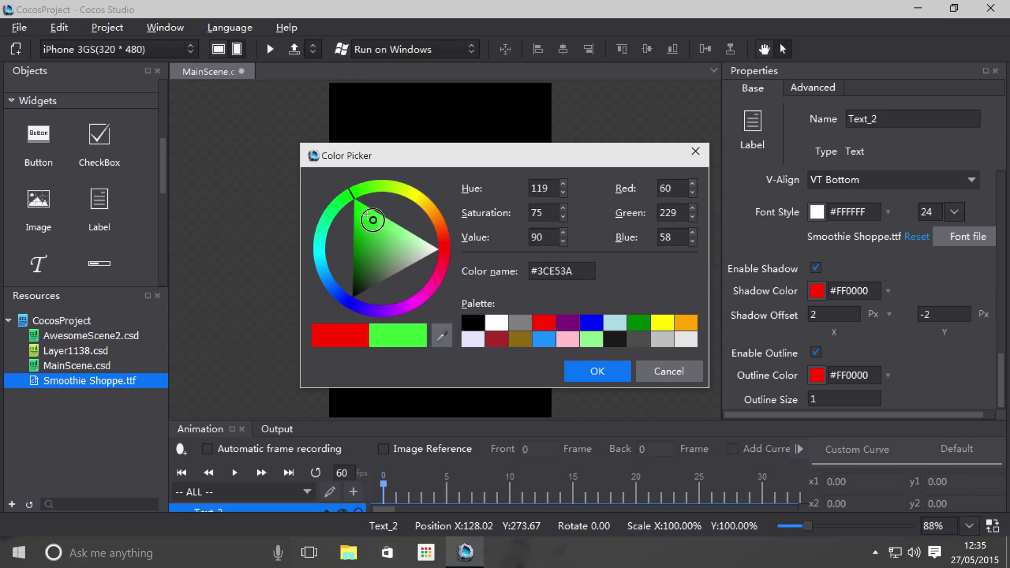
{"action": "left_click", "coordinate": [568, 369]}
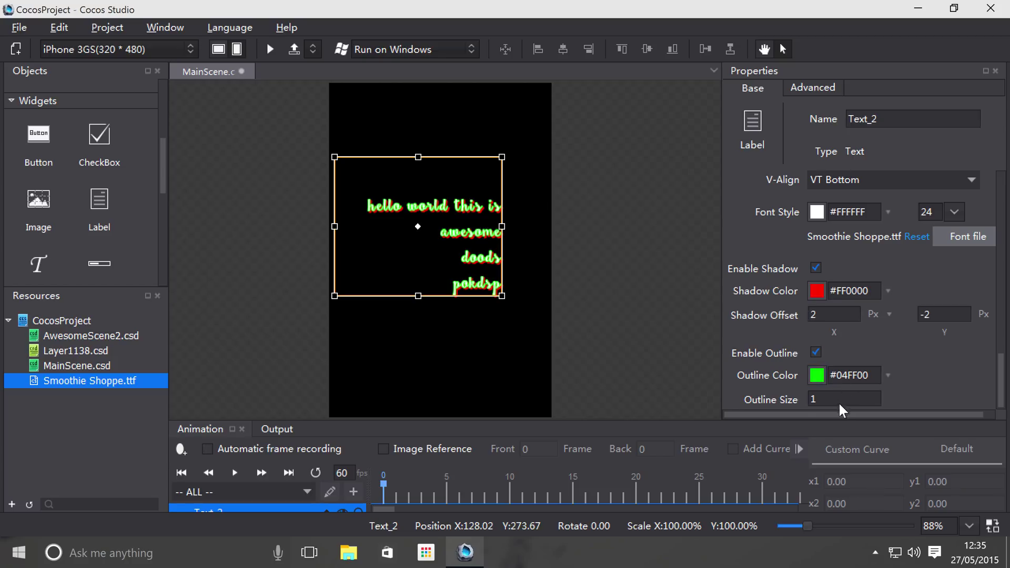
Step: Try an outline size of 5 on the label, and return it to 1
{"action": "double_click", "coordinate": [810, 398]}
{"action": "type", "text": "5"}
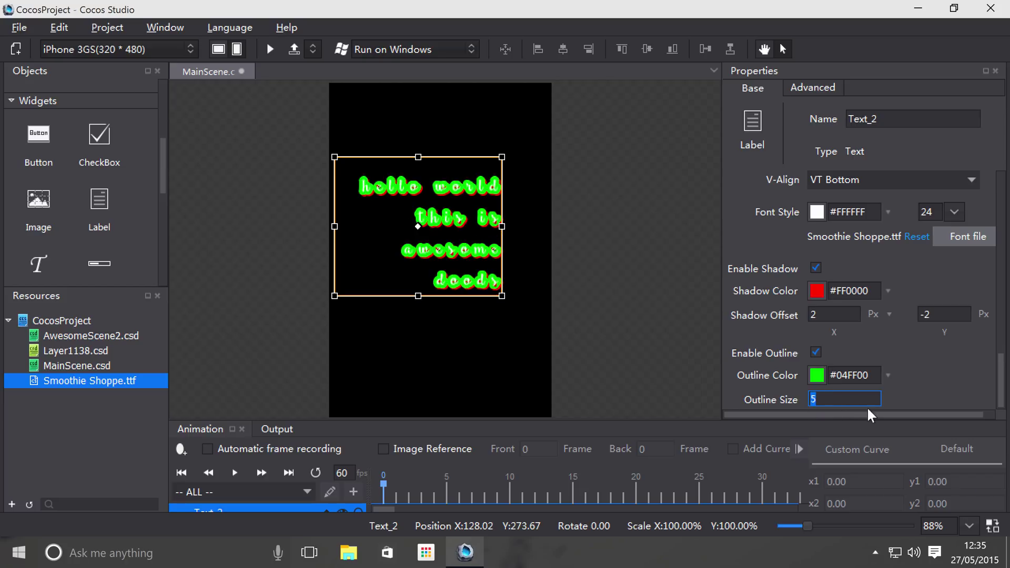
{"action": "type", "text": "1"}
Step: Disable the label's outline and reset its custom font file to the default font
{"action": "left_click", "coordinate": [815, 352]}
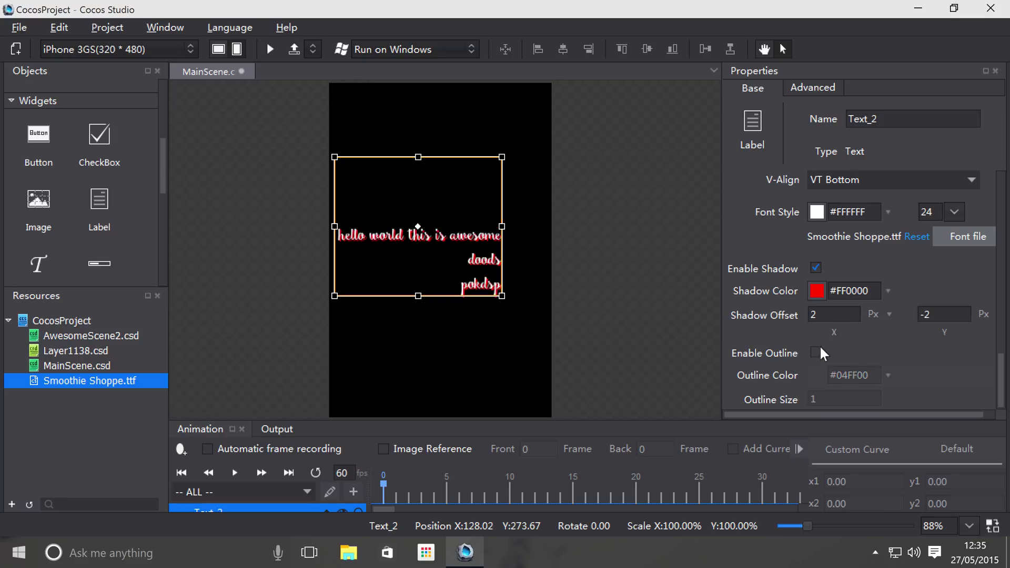
{"action": "left_click", "coordinate": [916, 238]}
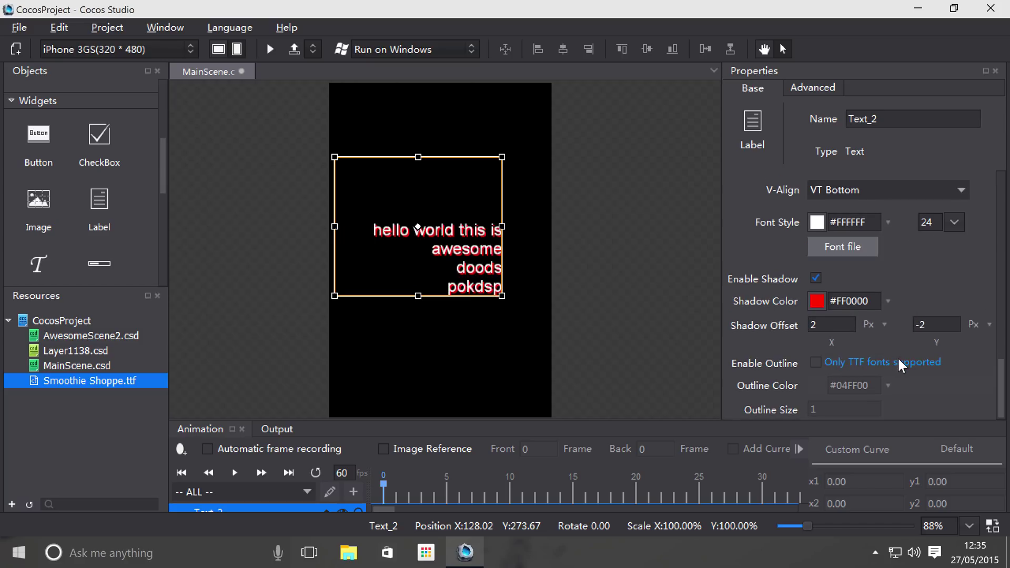
{"action": "scroll", "coordinate": [898, 357], "scroll_direction": "up", "scroll_amount": 3}
{"action": "scroll", "coordinate": [898, 356], "scroll_direction": "down", "scroll_amount": 2}
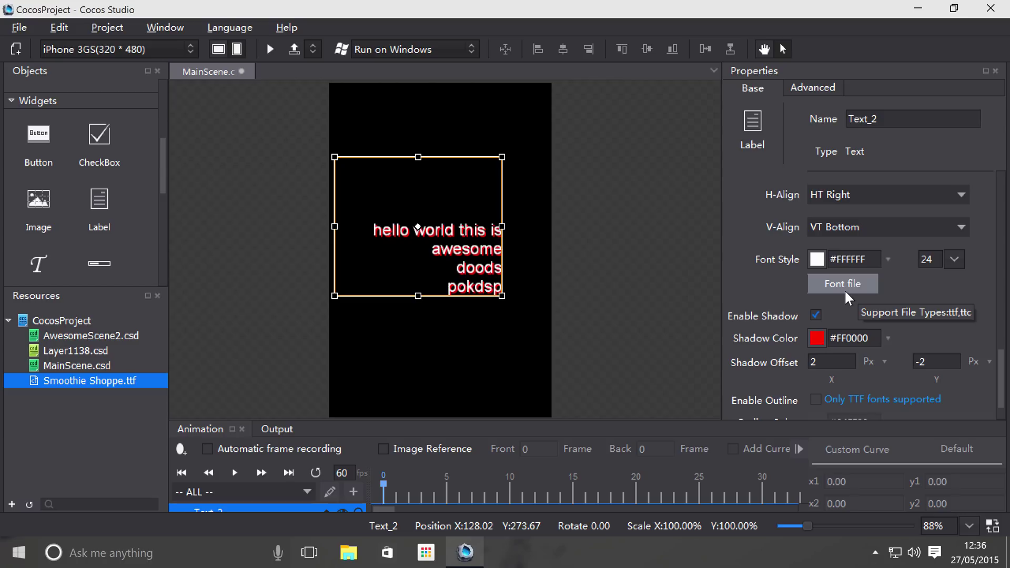
{"action": "scroll", "coordinate": [845, 290], "scroll_direction": "up", "scroll_amount": 5}
{"action": "scroll", "coordinate": [844, 289], "scroll_direction": "down", "scroll_amount": 2}
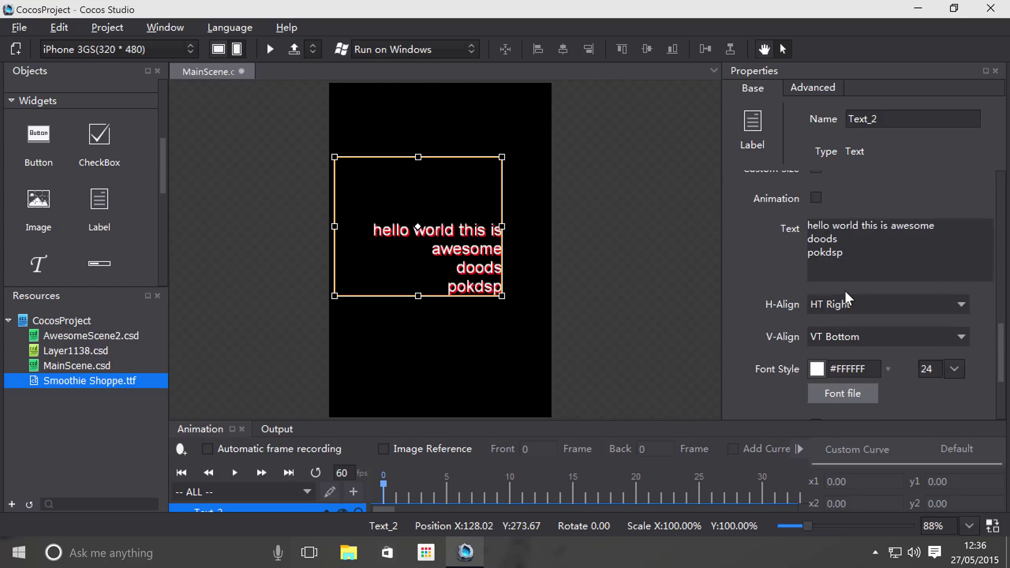
Step: Try scaling the label freehand to about 124% horizontally and 198% vertically, and undo the scaling
{"action": "scroll", "coordinate": [895, 305], "scroll_direction": "down", "scroll_amount": 2}
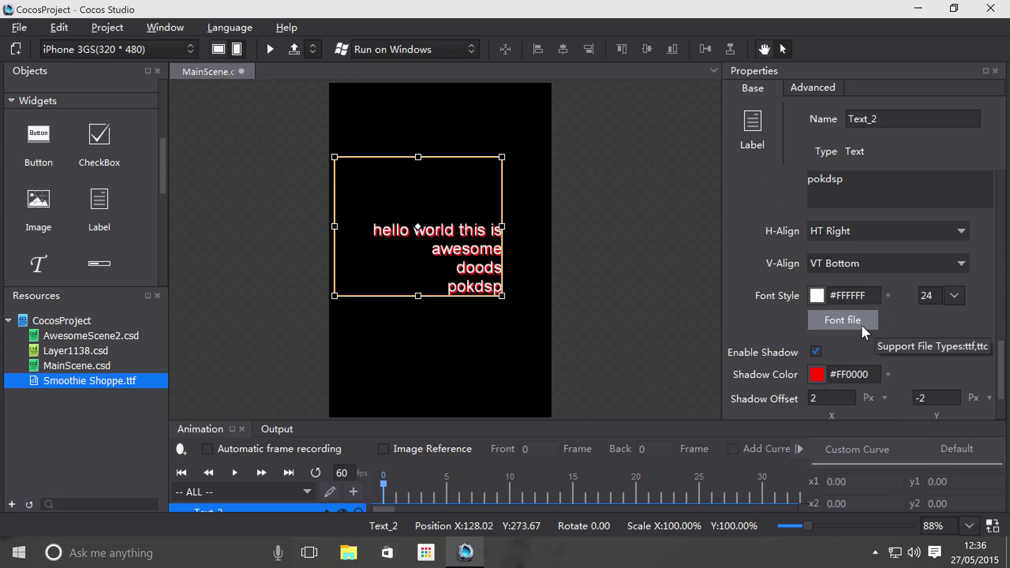
{"action": "scroll", "coordinate": [862, 326], "scroll_direction": "up", "scroll_amount": 5}
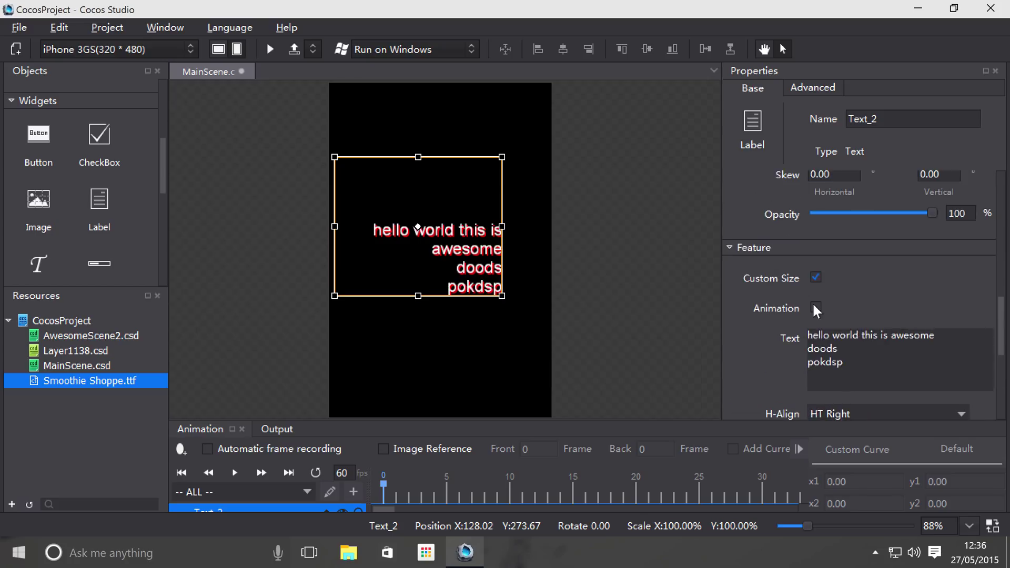
{"action": "left_click", "coordinate": [816, 275]}
{"action": "scroll", "coordinate": [836, 302], "scroll_direction": "up", "scroll_amount": 8}
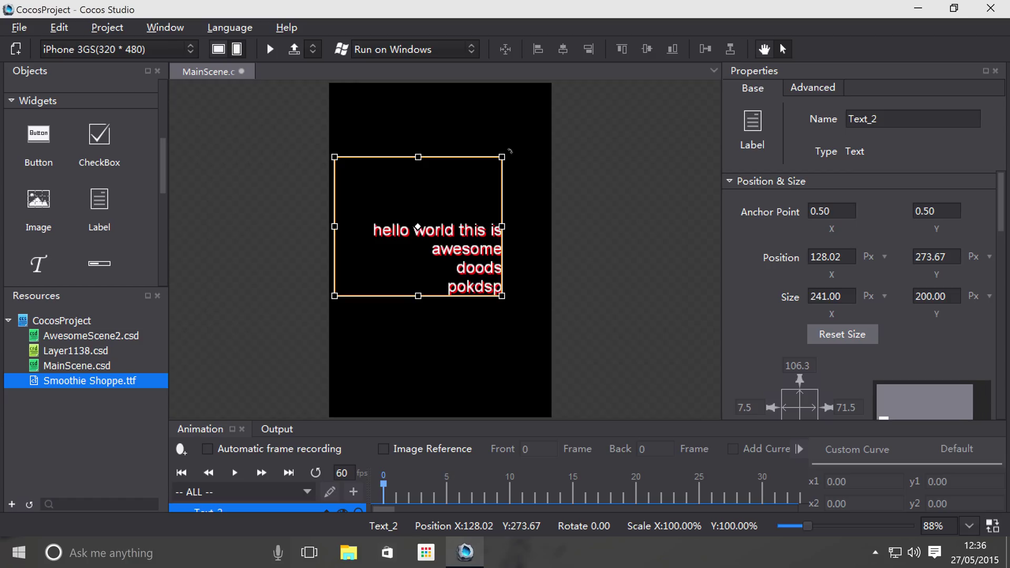
{"action": "left_click_drag", "start_coordinate": [508, 153], "coordinate": [526, 88]}
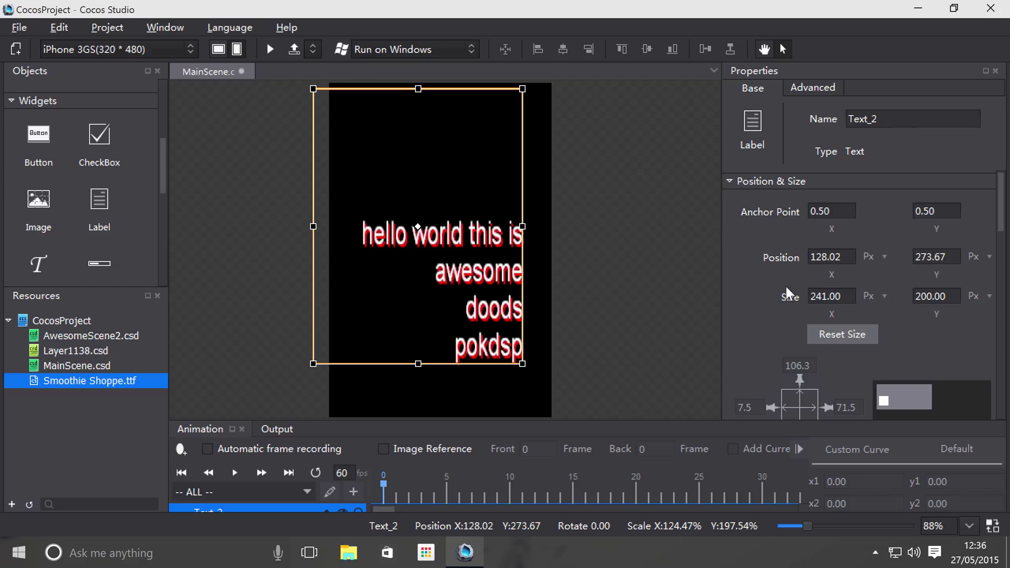
{"action": "scroll", "coordinate": [834, 305], "scroll_direction": "down", "scroll_amount": 8}
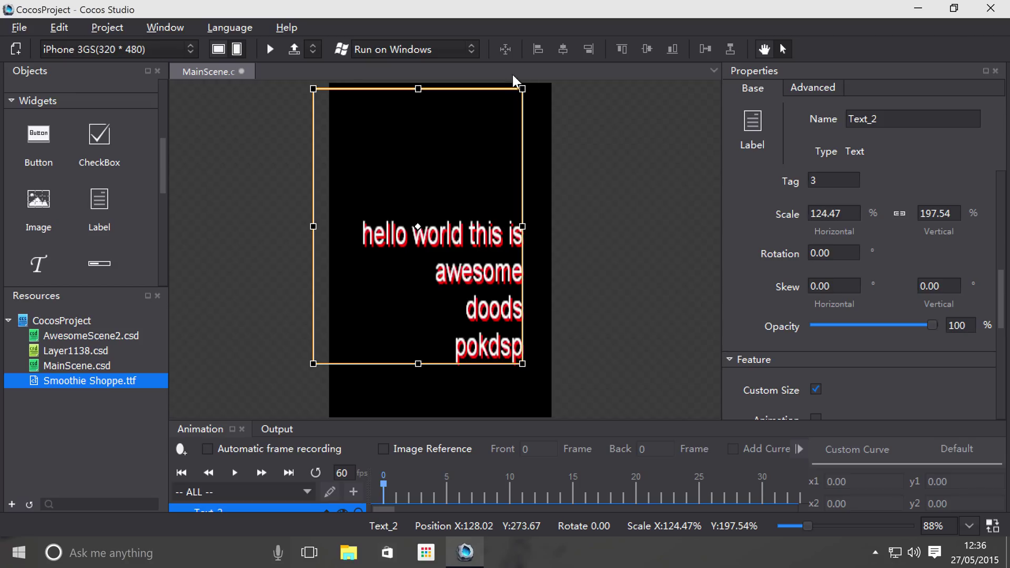
{"action": "mouse_move", "coordinate": [523, 88]}
{"action": "left_mouse_down"}
{"action": "mouse_move", "coordinate": [537, 86]}
{"action": "mouse_move", "coordinate": [524, 158]}
{"action": "mouse_move", "coordinate": [523, 86]}
{"action": "left_mouse_up"}
{"action": "key", "text": "ctrl+z"}
{"action": "scroll", "coordinate": [945, 337], "scroll_direction": "down", "scroll_amount": 2}
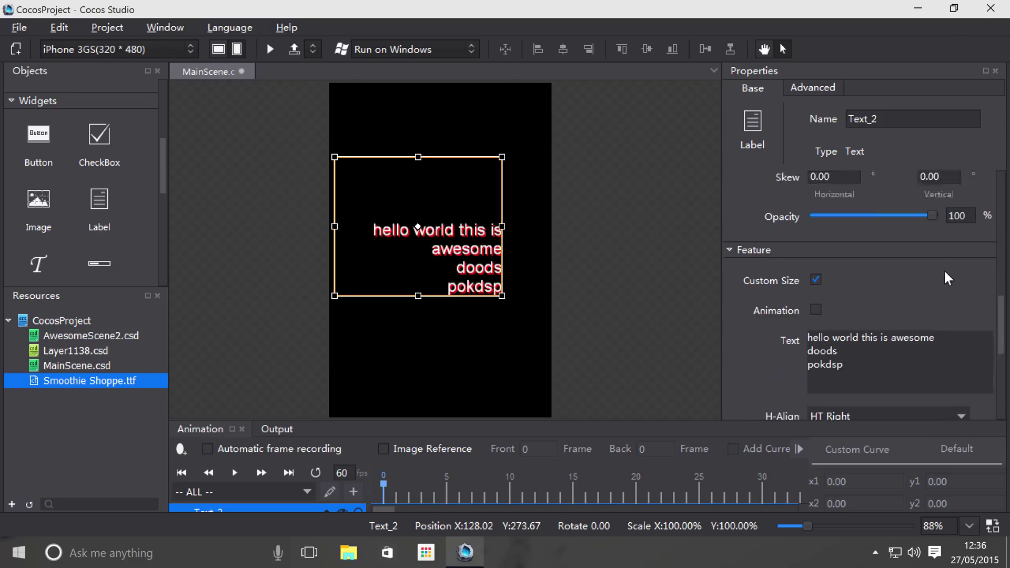
{"action": "scroll", "coordinate": [947, 278], "scroll_direction": "down", "scroll_amount": 3}
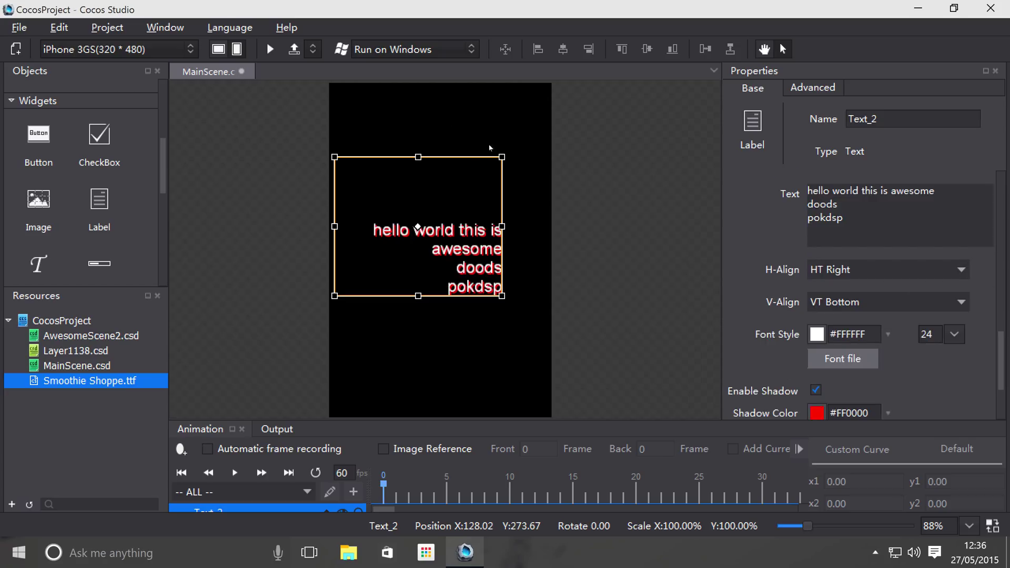
{"action": "scroll", "coordinate": [726, 228], "scroll_direction": "down", "scroll_amount": 3}
{"action": "scroll", "coordinate": [737, 225], "scroll_direction": "up", "scroll_amount": 6}
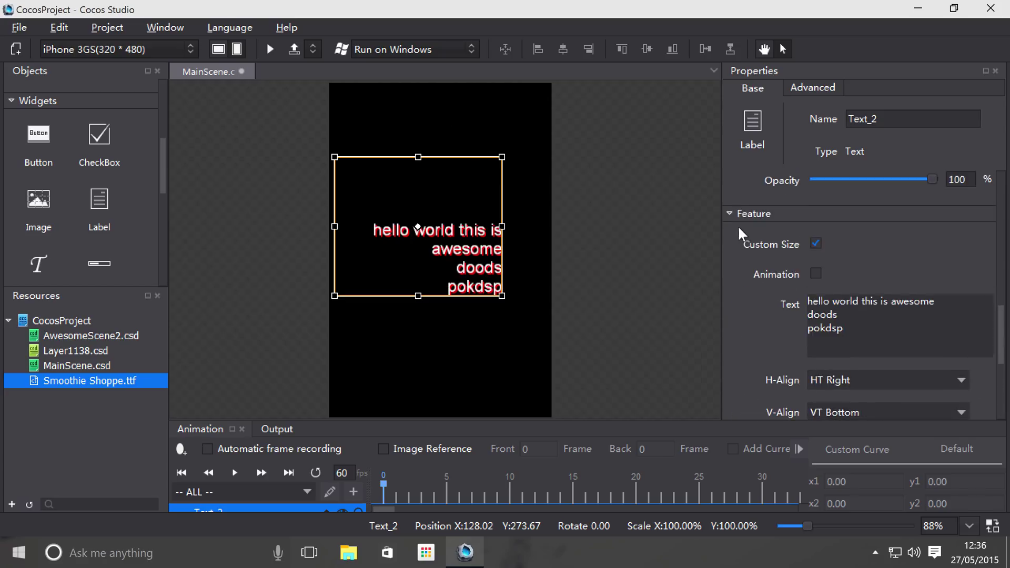